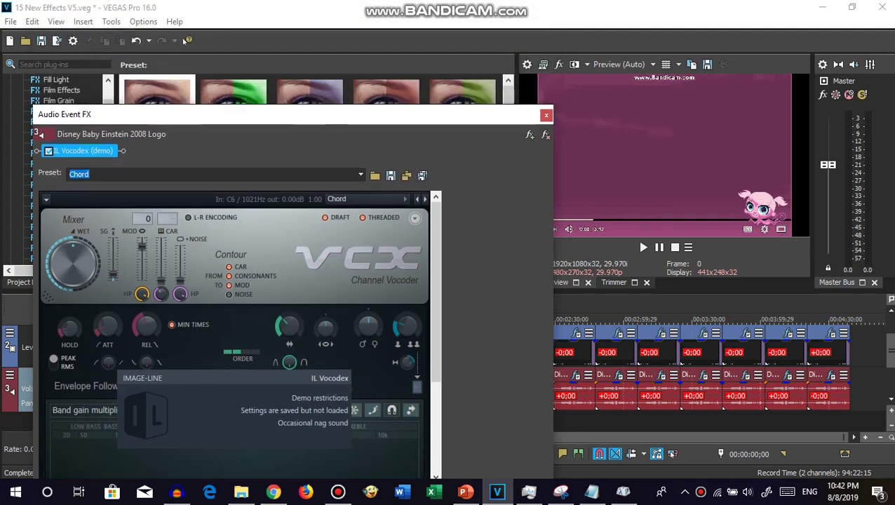
Check the carrier sound list in the first audio event's Vocodex effect and close the effect window.
scroll(253, 259, down, 3)
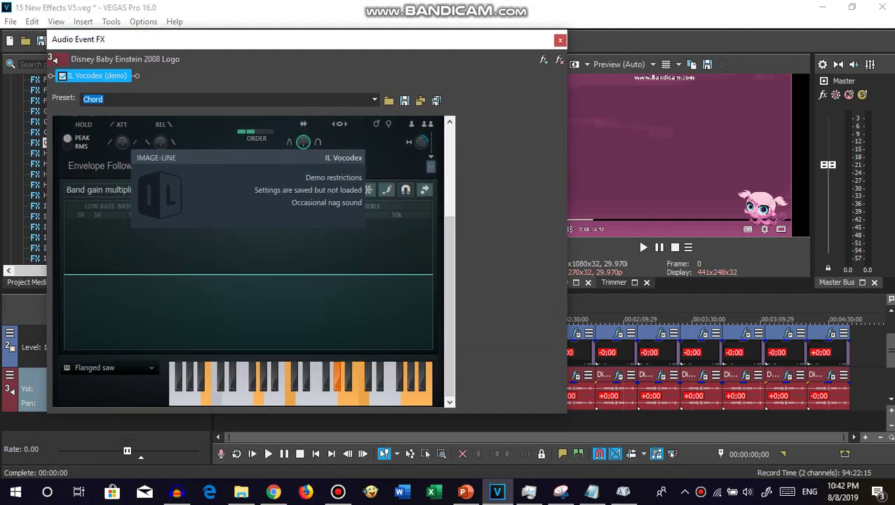
click(151, 368)
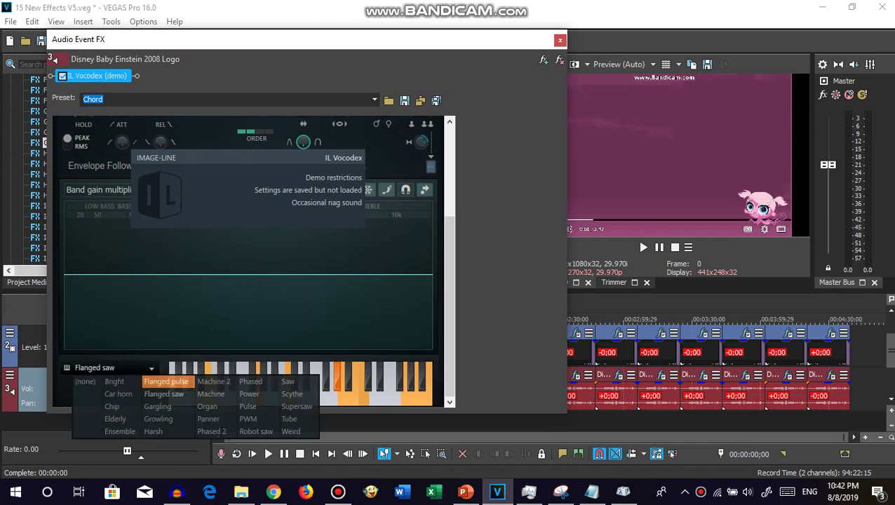
click(160, 380)
key(alt+F4)
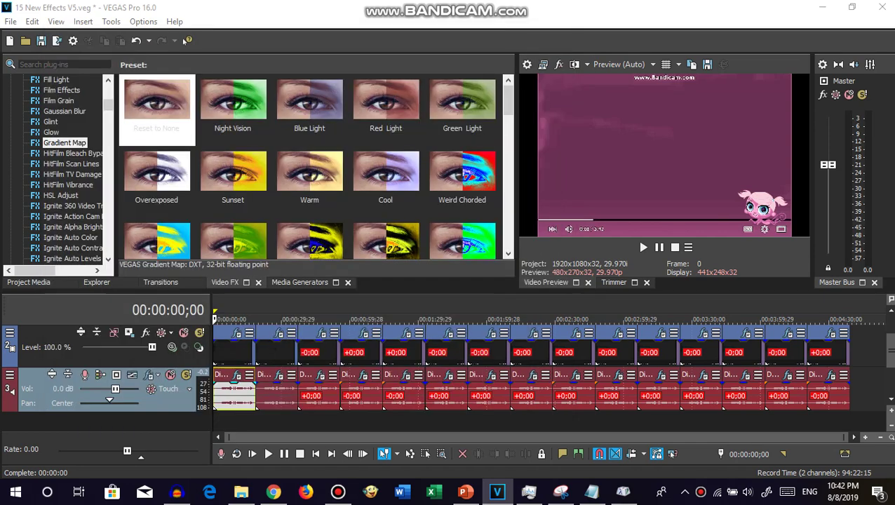
Examine the RGB values of each Gradient Map colour point on the second video event.
click(256, 351)
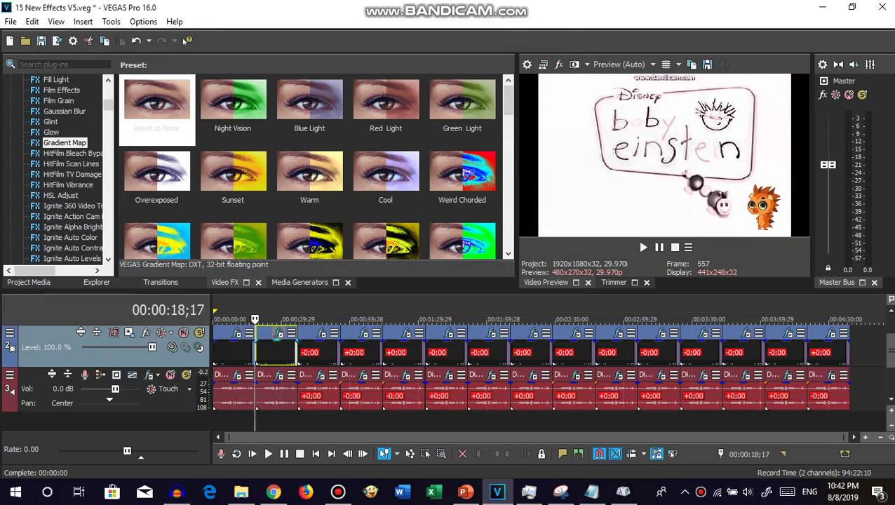
click(279, 333)
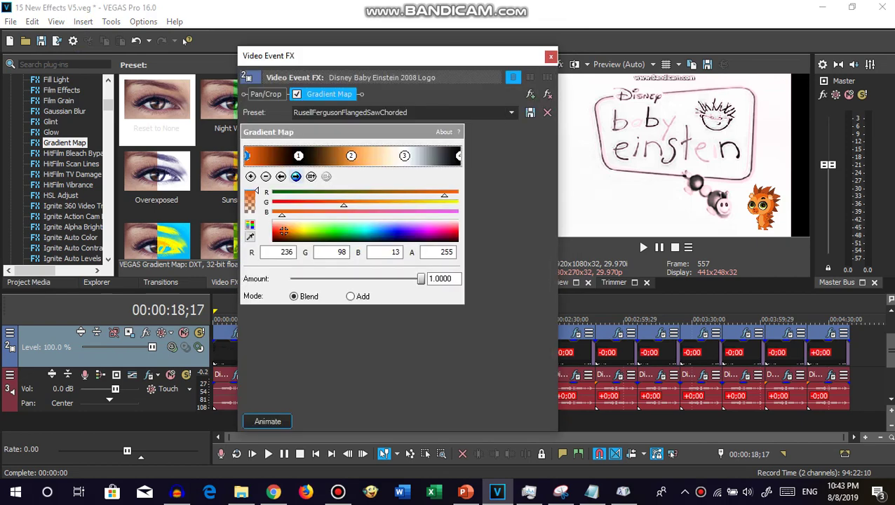
click(298, 155)
click(350, 155)
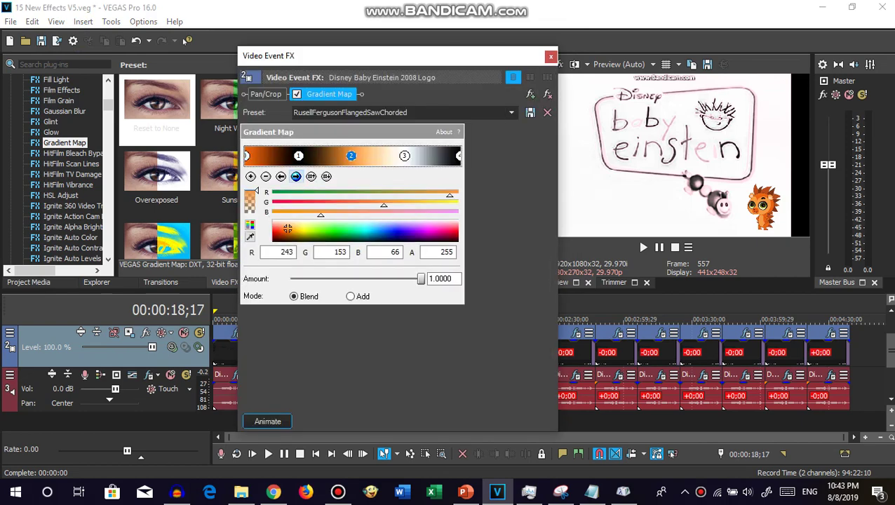
click(404, 155)
click(295, 176)
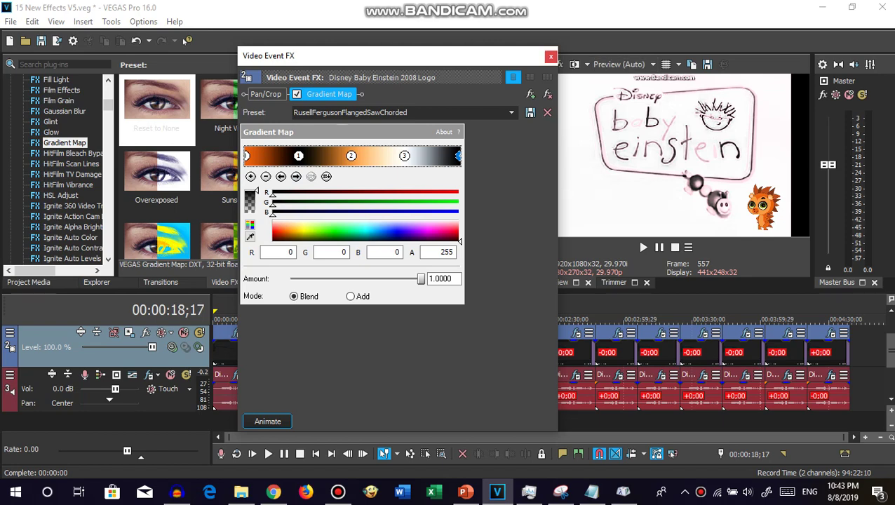
click(550, 57)
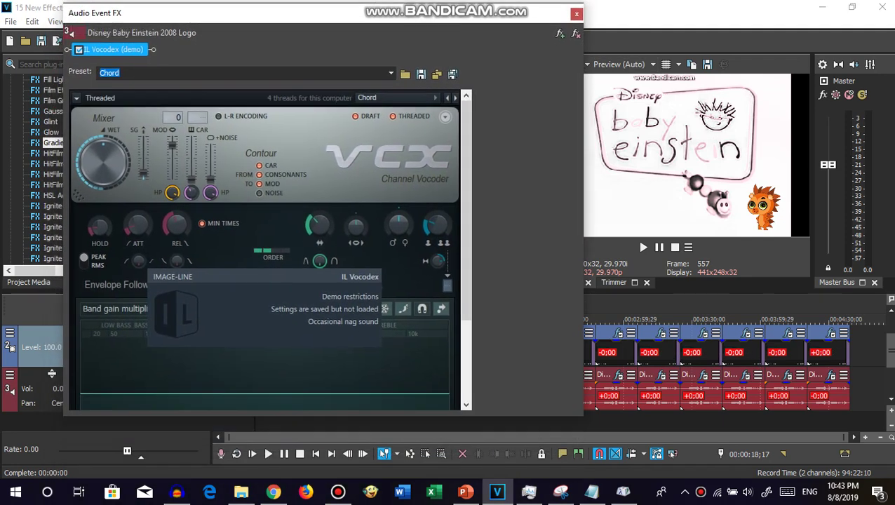
Select Flanged saw as the carrier sound in the second audio event's Vocodex effect.
scroll(266, 246, down, 1)
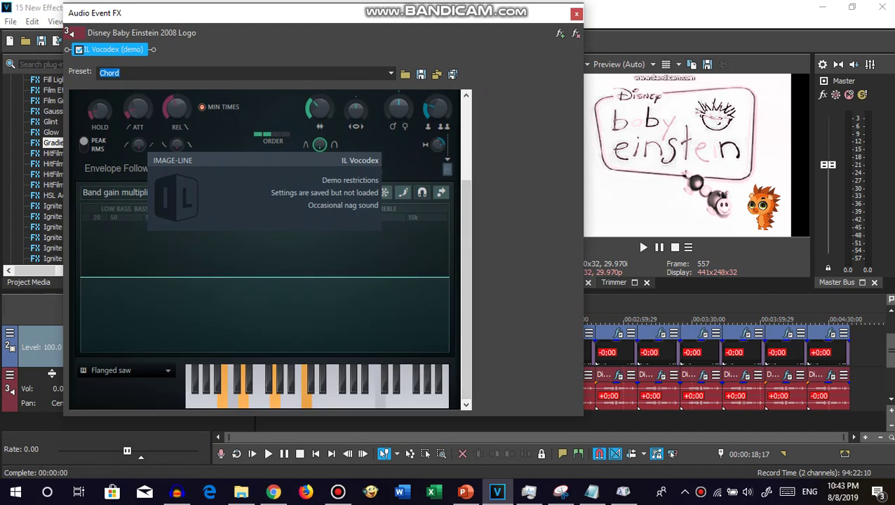
click(127, 370)
click(186, 392)
key(Escape)
Examine the RGB values of each Gradient Map colour point on the third video event.
click(299, 319)
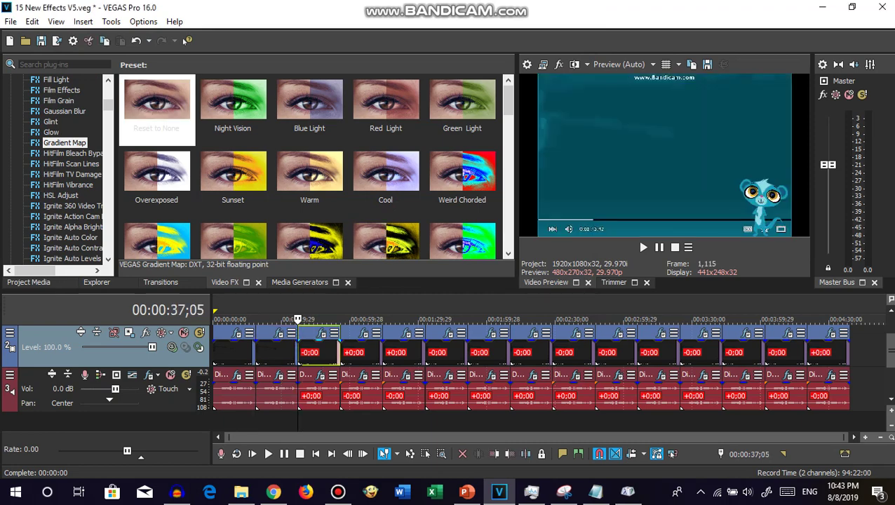
click(321, 333)
click(298, 156)
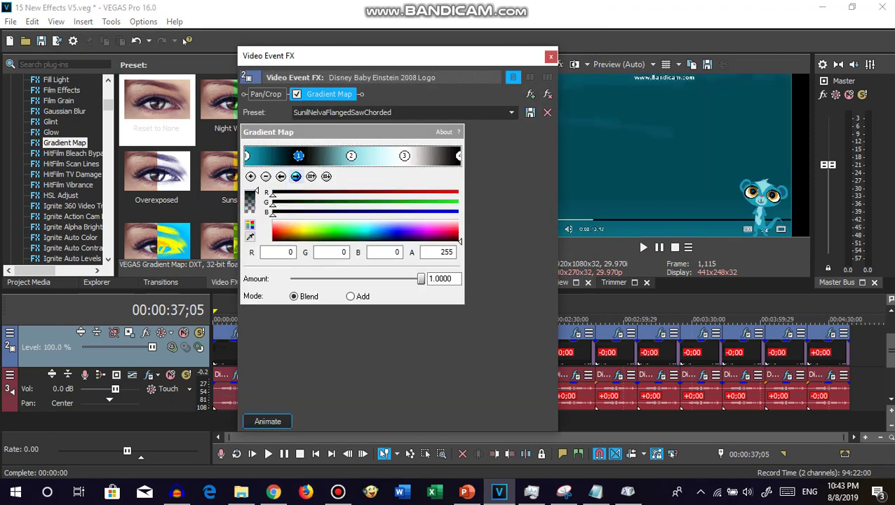
click(350, 156)
click(404, 156)
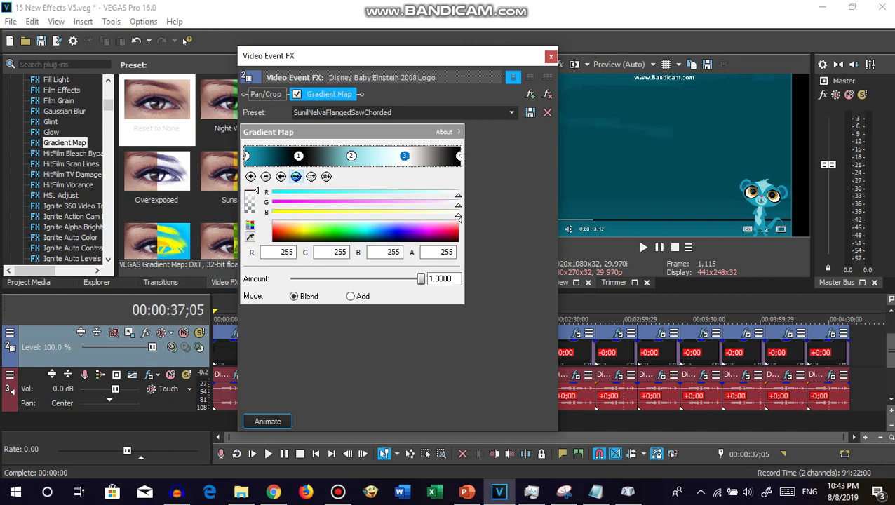
click(458, 156)
click(551, 56)
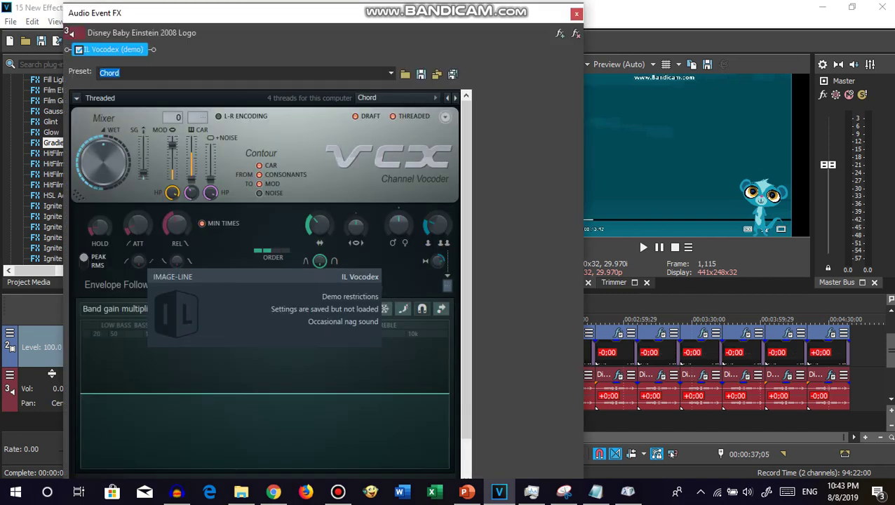
Select Flanged saw as the carrier sound in the third audio event's Vocodex effect.
mouse_move(458, 6)
mouse_down()
mouse_move(452, 80)
mouse_move(454, 20)
mouse_up()
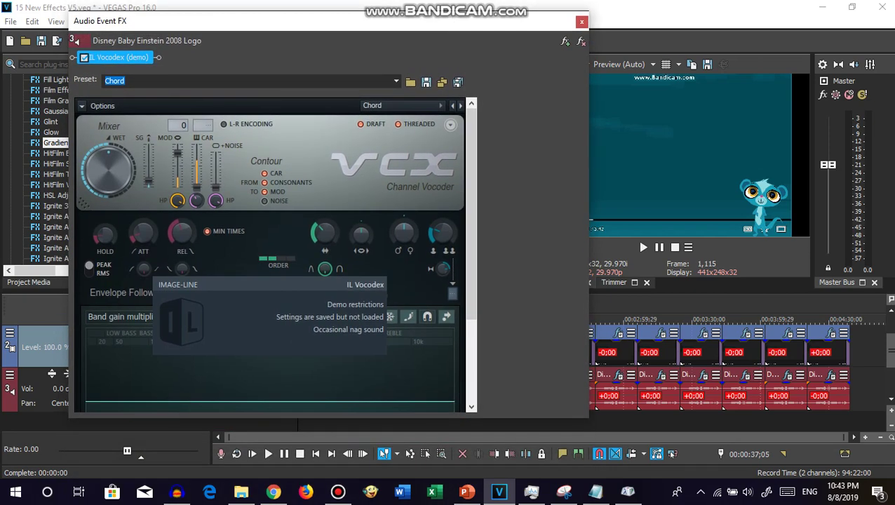
scroll(273, 246, down, 5)
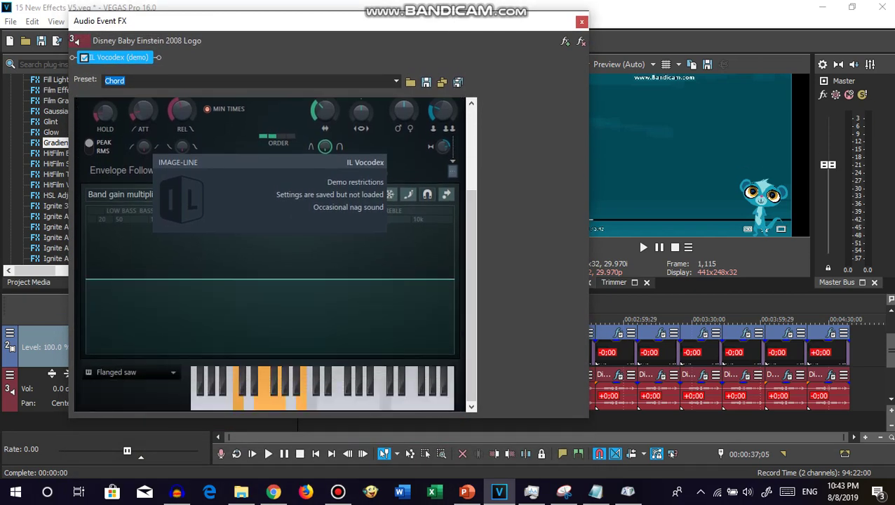
click(129, 372)
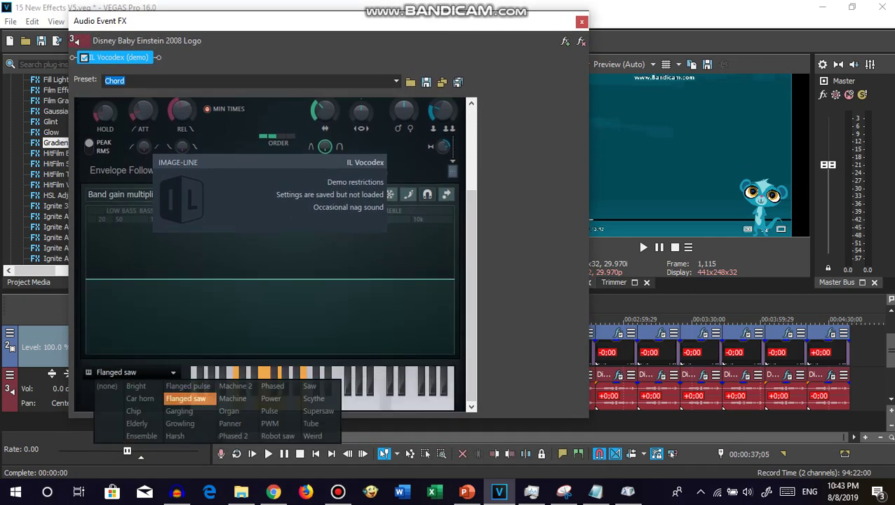
click(189, 394)
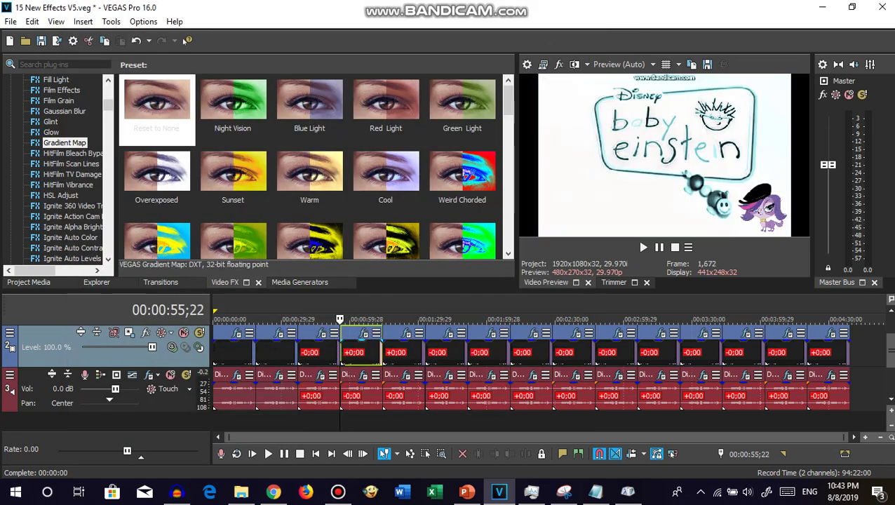
Examine the RGB values of each Gradient Map colour point on the fourth video event.
click(364, 333)
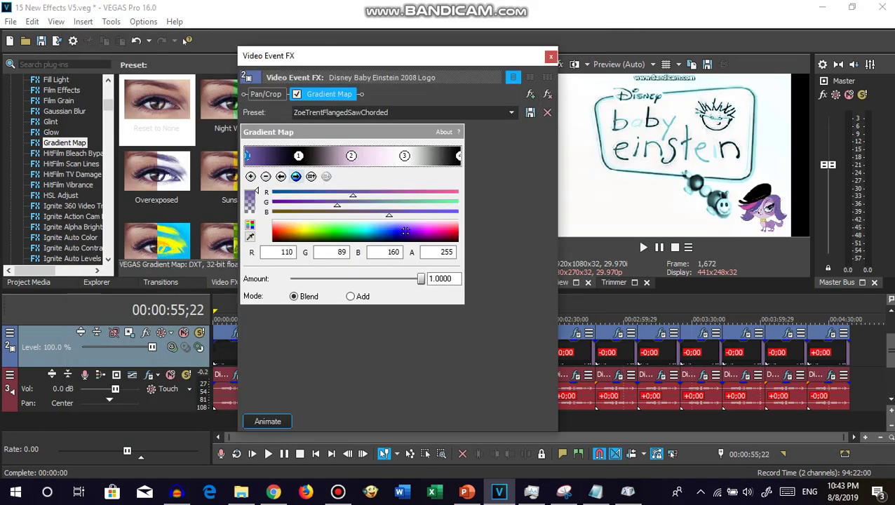
click(298, 155)
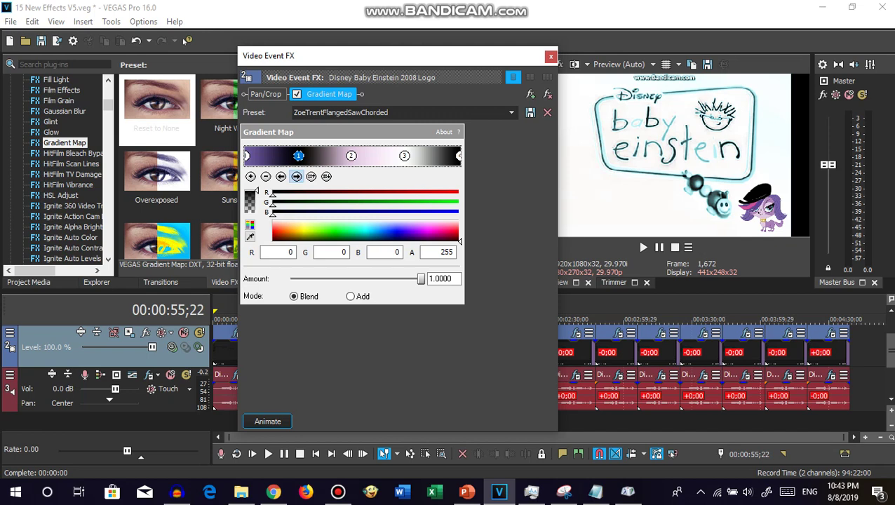
click(351, 155)
click(404, 155)
click(295, 176)
key(Escape)
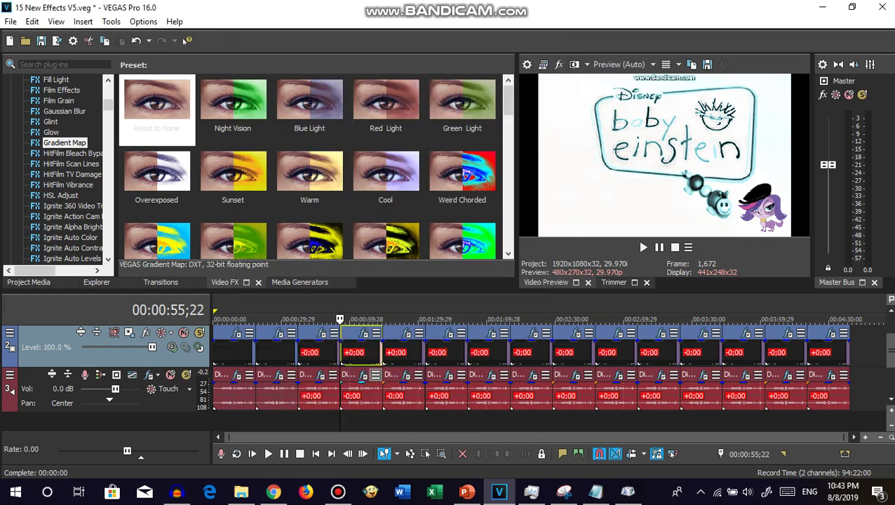
Inspect the carrier sound and keyboard in the fourth audio event's Vocodex effect.
click(362, 376)
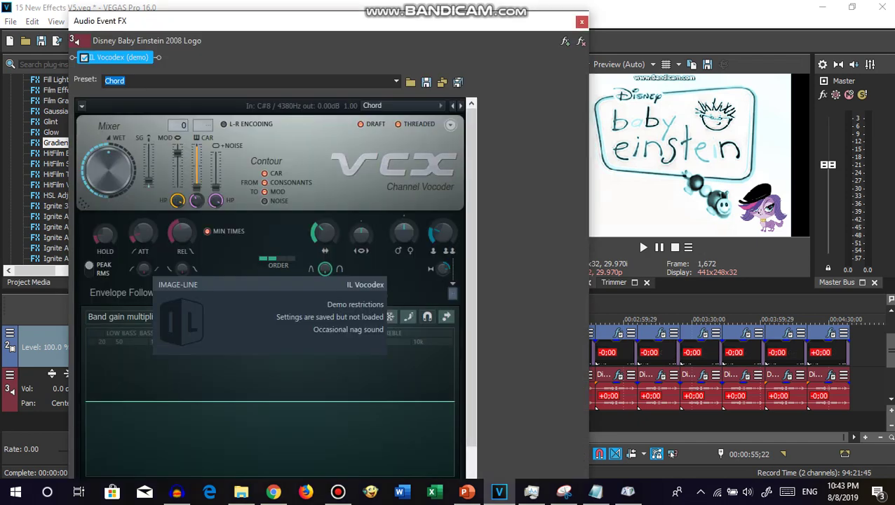
mouse_move(450, 7)
mouse_down()
mouse_move(448, 76)
mouse_move(461, 13)
mouse_up()
scroll(280, 259, down, 4)
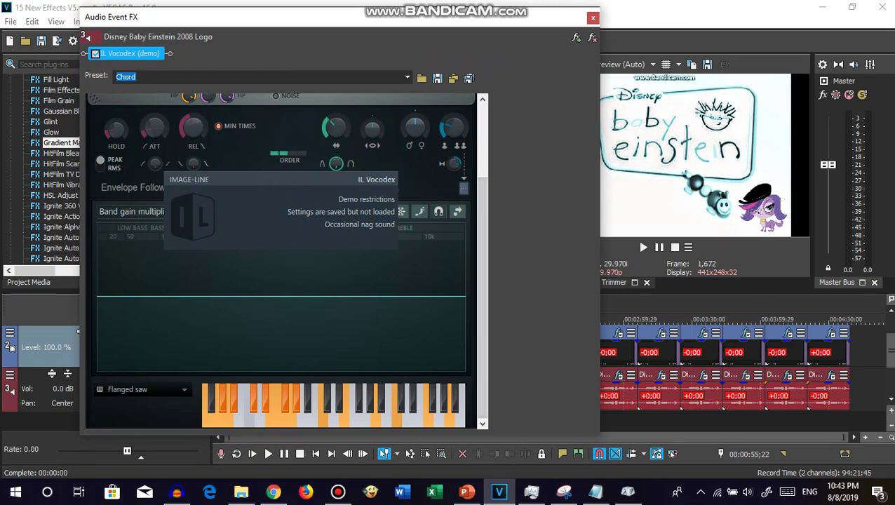
key(Escape)
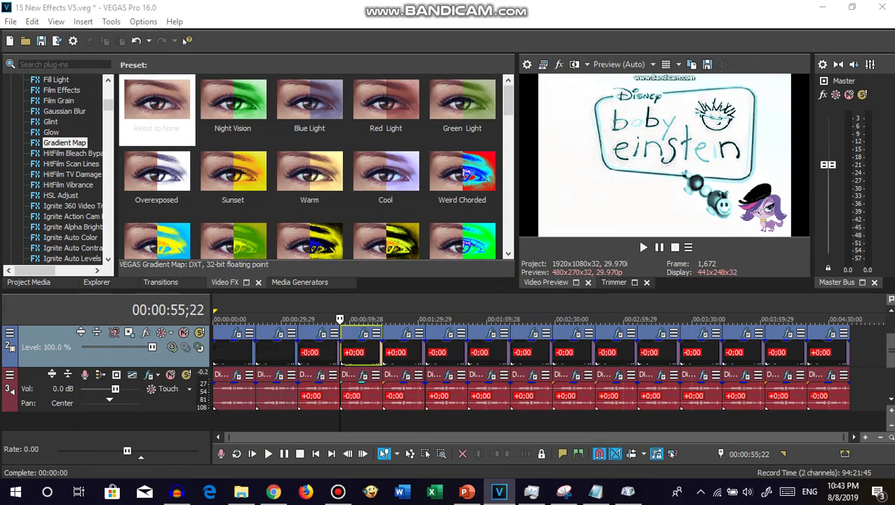
Examine the RGB values of each Gradient Map colour point on the fifth video event.
key(ctrl+Right)
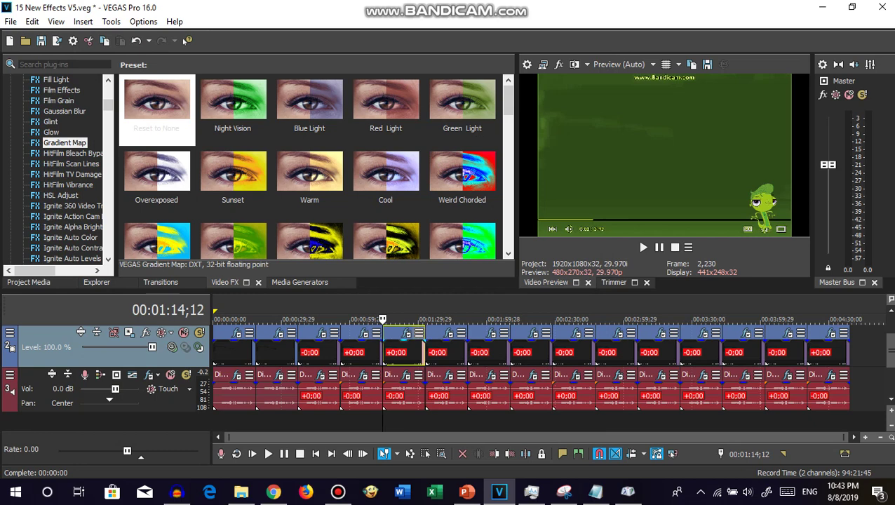
key(ctrl+e)
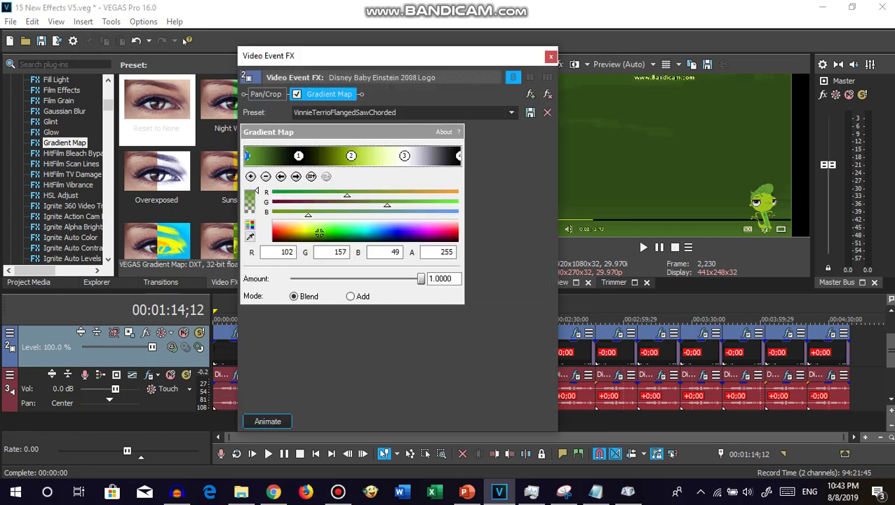
click(298, 155)
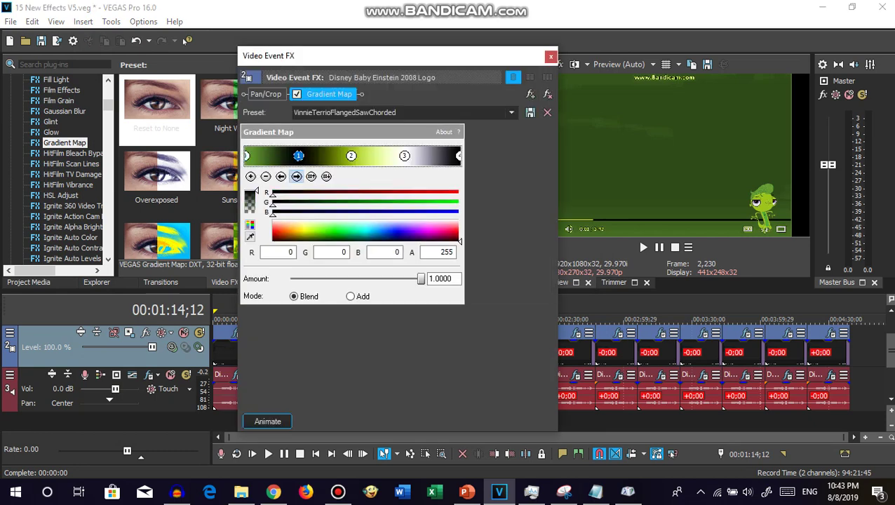
click(351, 155)
click(404, 155)
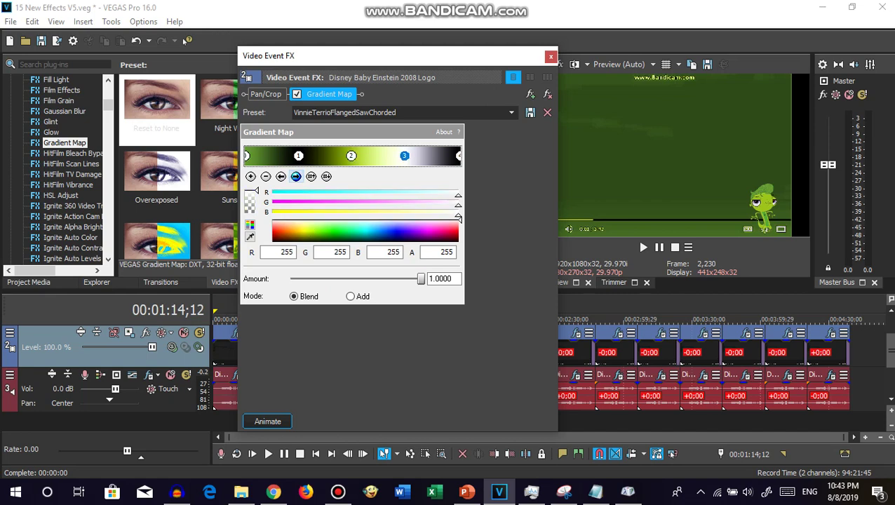
click(295, 176)
key(Escape)
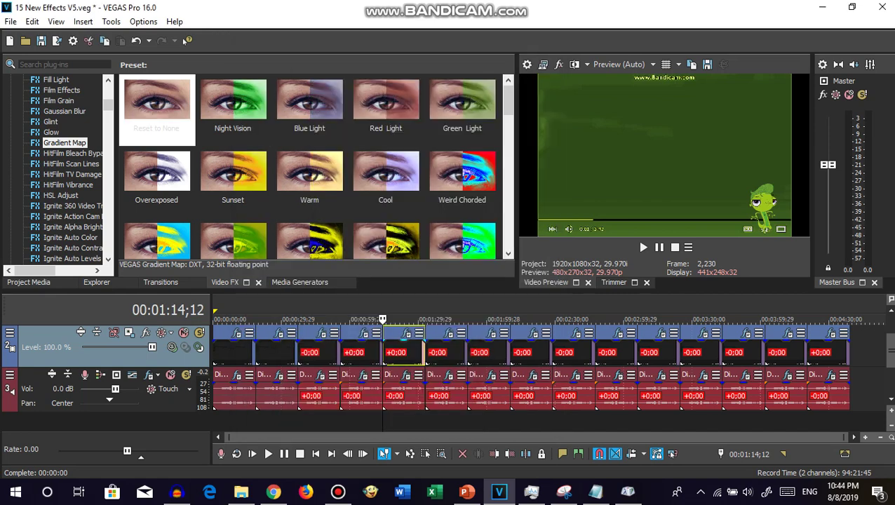
Inspect the carrier sound and keyboard in the fifth audio event's Vocodex effect.
click(405, 376)
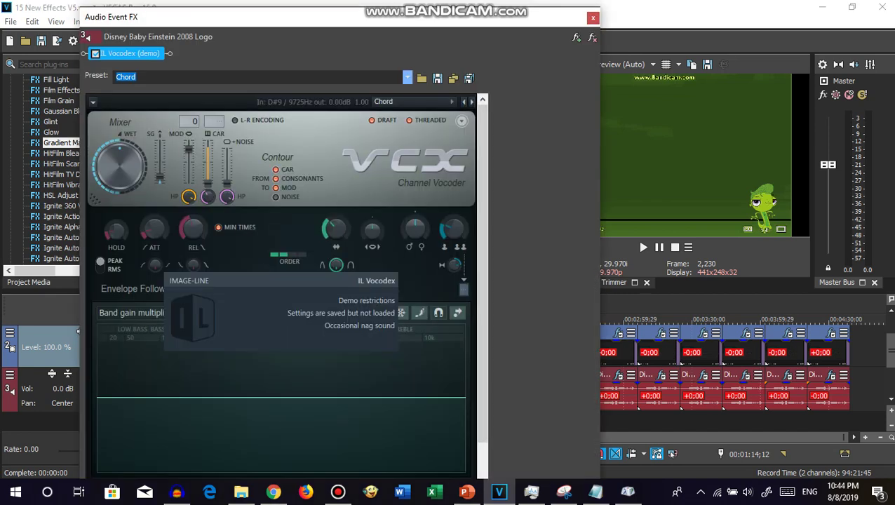
drag(449, 17, 456, 45)
scroll(290, 270, down, 5)
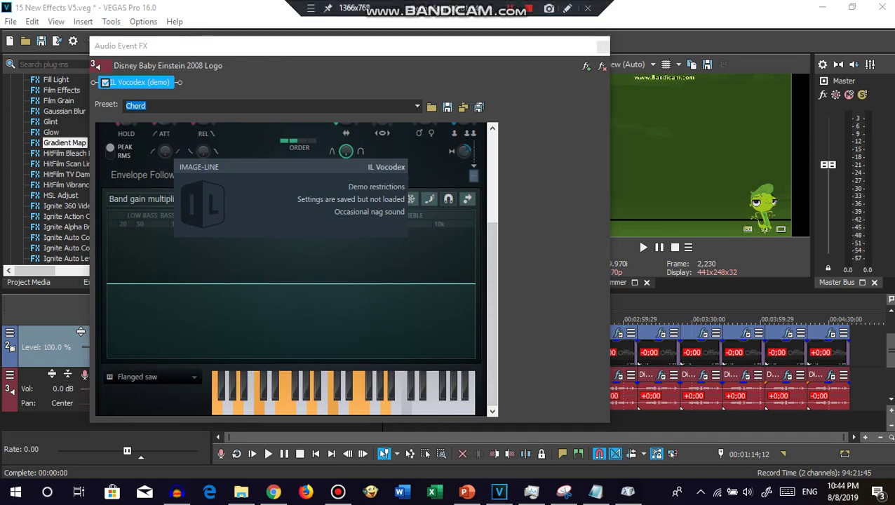
click(602, 46)
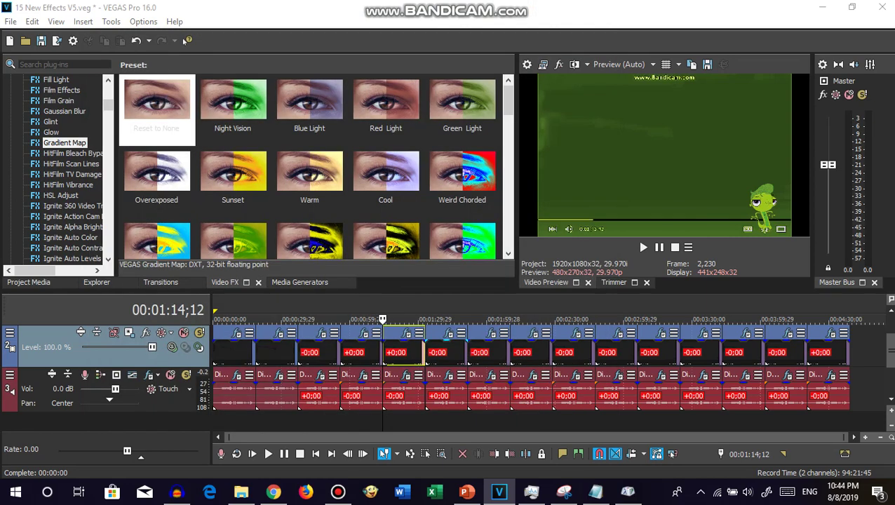
Examine the RGB values of each Gradient Map colour point on the sixth video event.
click(449, 332)
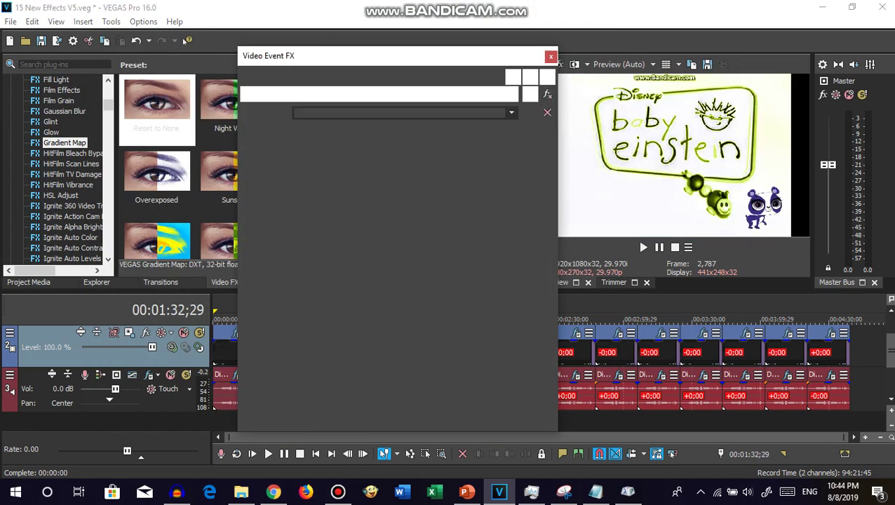
click(296, 176)
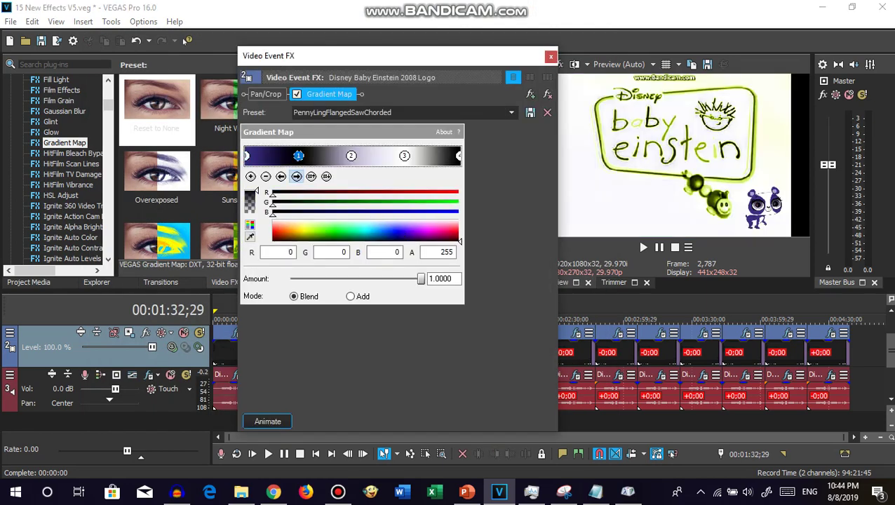
click(295, 176)
click(296, 176)
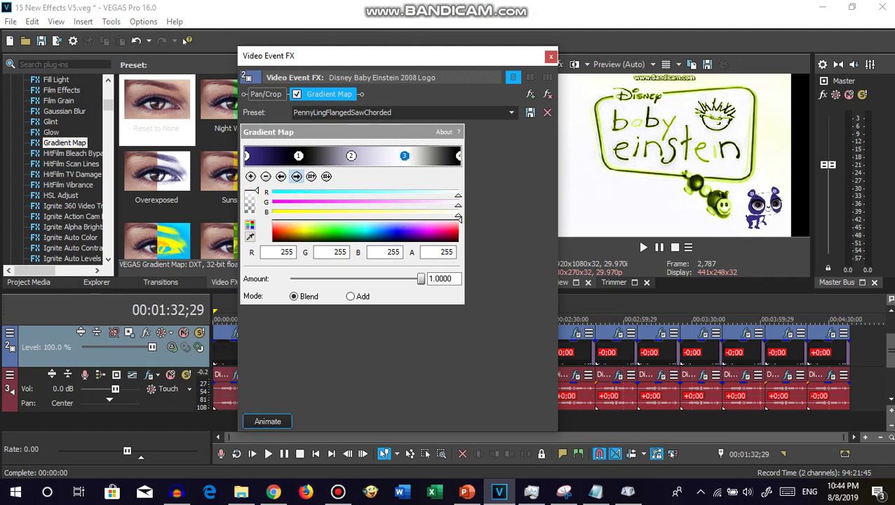
click(296, 177)
click(552, 56)
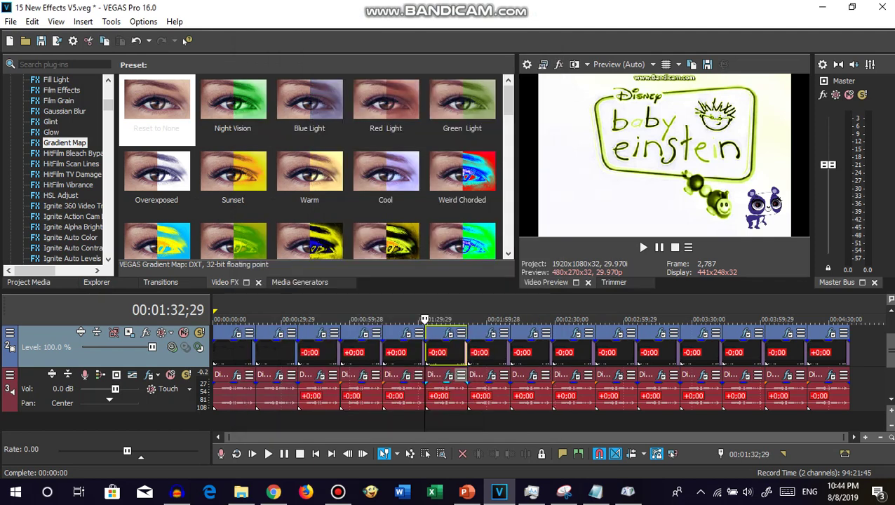
Inspect the carrier sound and keyboard in the sixth audio event's Vocodex effect.
click(448, 374)
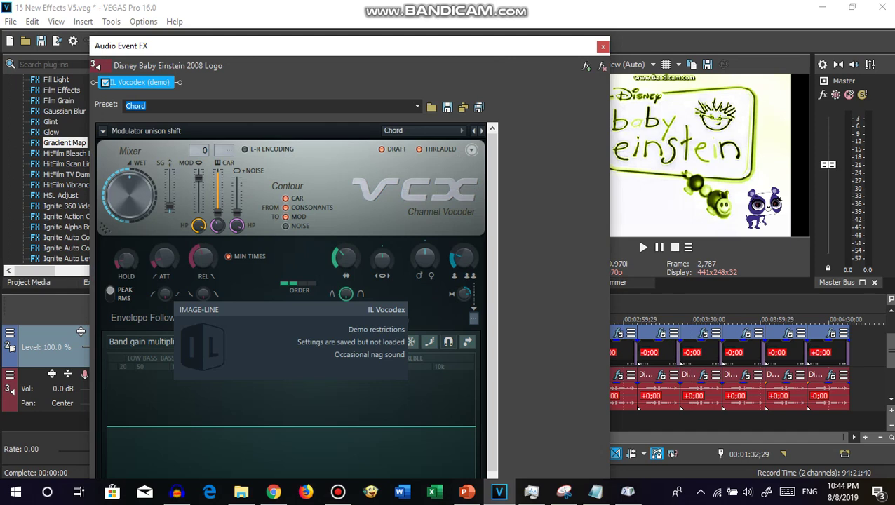
drag(504, 45, 519, 13)
scroll(308, 281, down, 3)
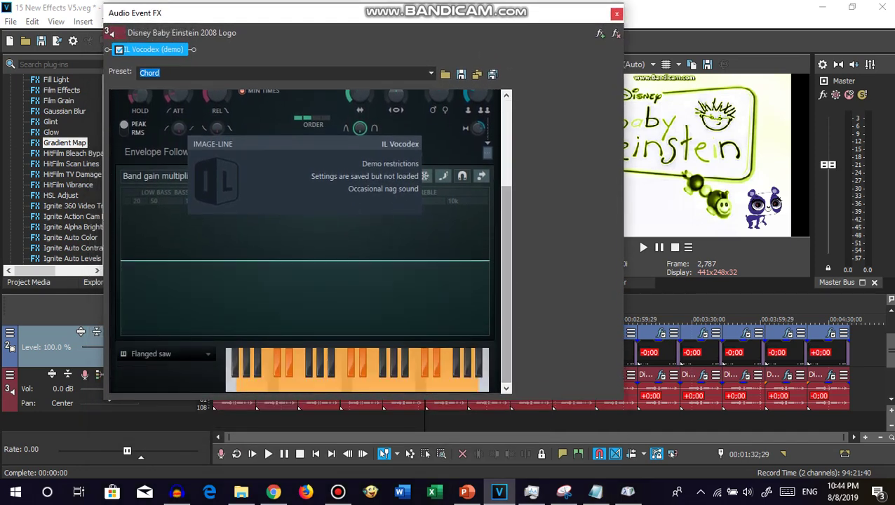
click(616, 14)
Examine the RGB values of each Gradient Map colour point on the seventh video event.
click(470, 351)
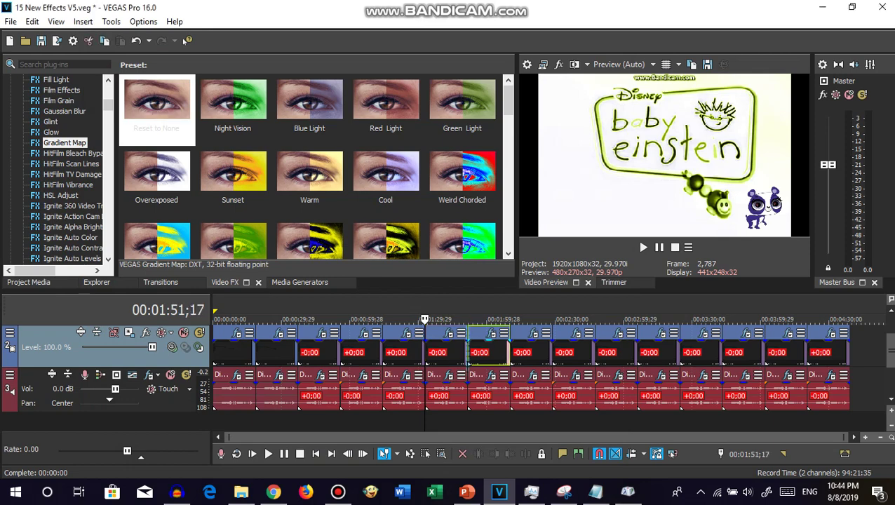
click(492, 333)
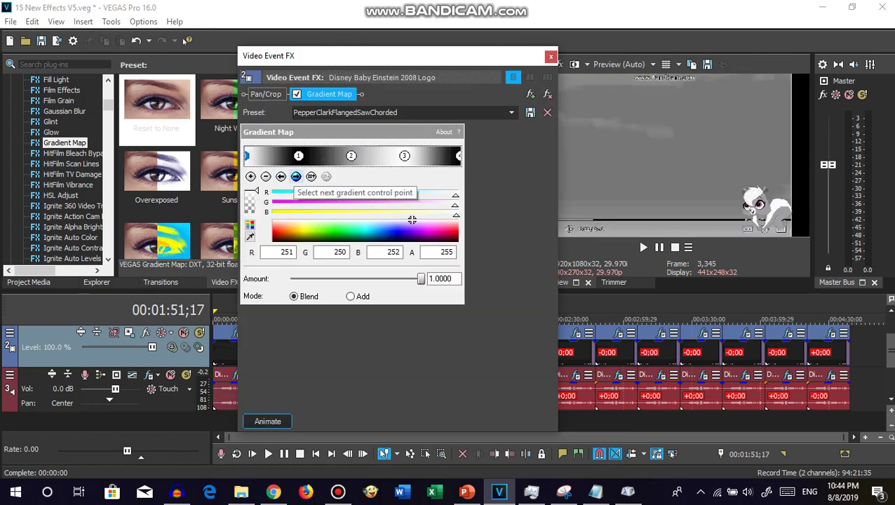
click(295, 176)
click(296, 176)
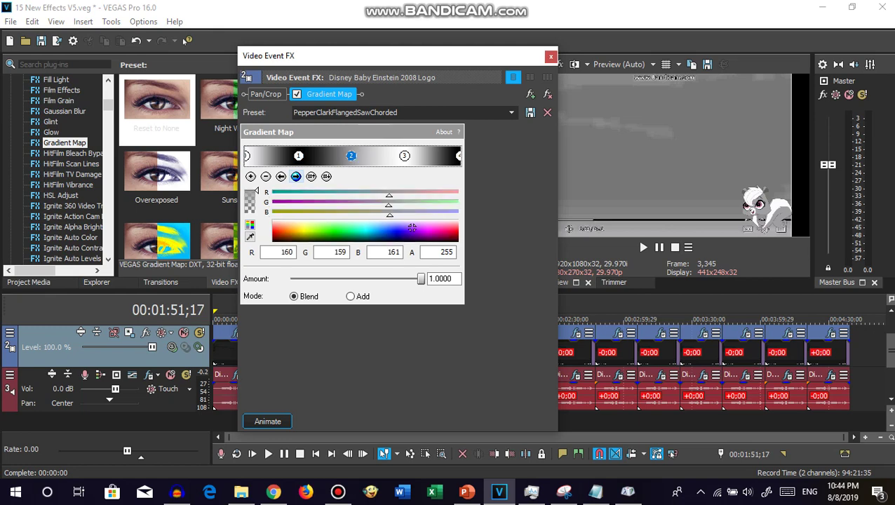
click(296, 176)
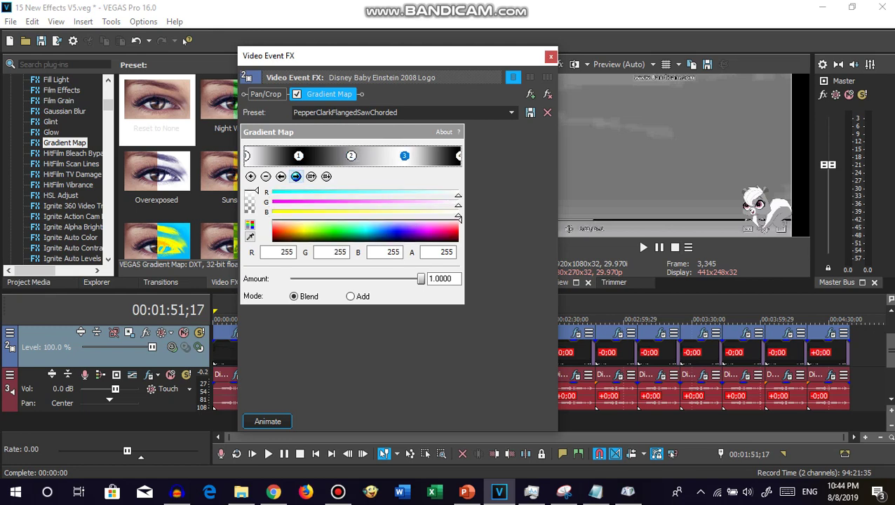
click(296, 176)
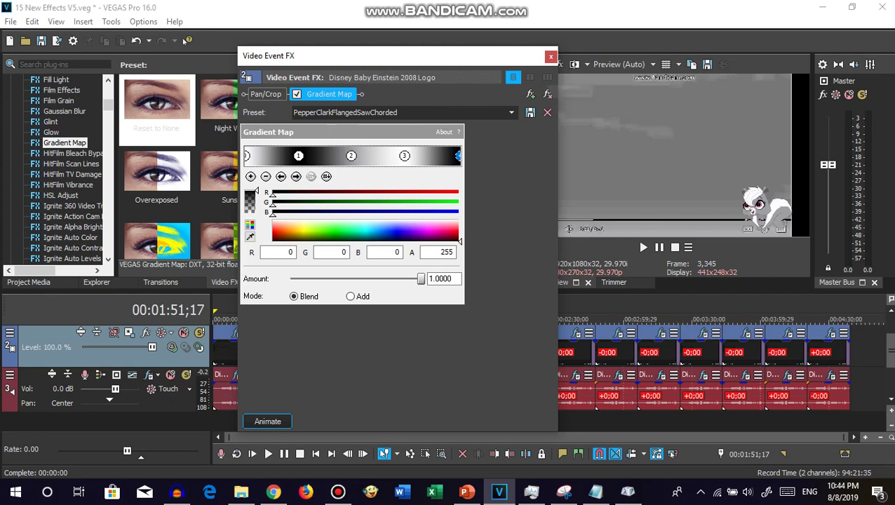
key(Escape)
Inspect the carrier sound and keyboard in the seventh audio event's Vocodex effect.
click(491, 375)
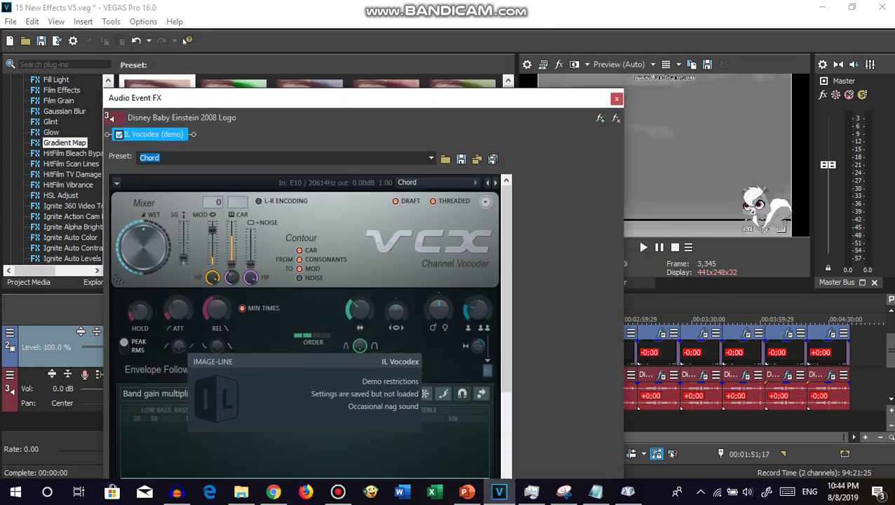
scroll(309, 252, down, 1)
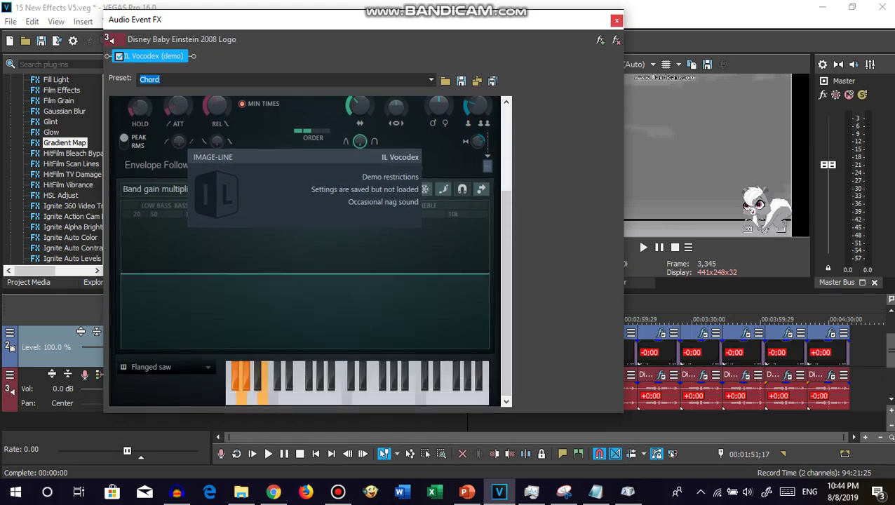
click(616, 20)
Examine the RGB values of each Gradient Map colour point on the eighth video event.
click(522, 351)
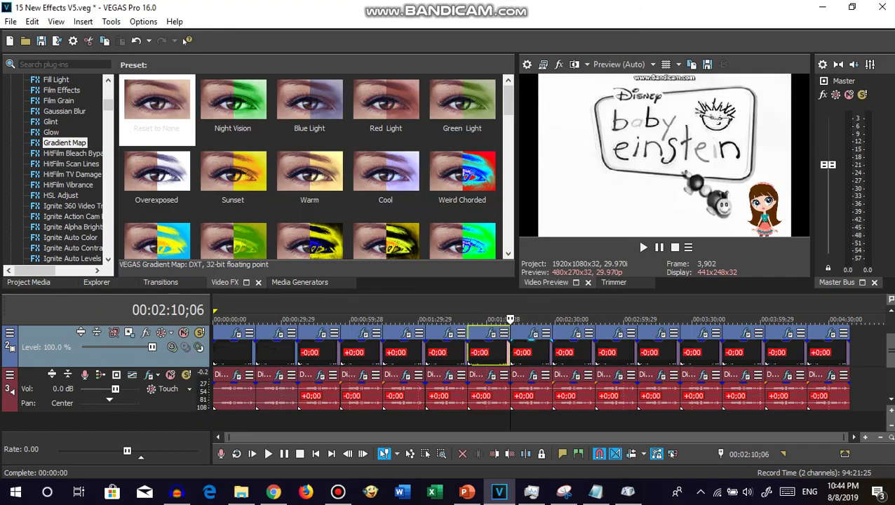
click(533, 333)
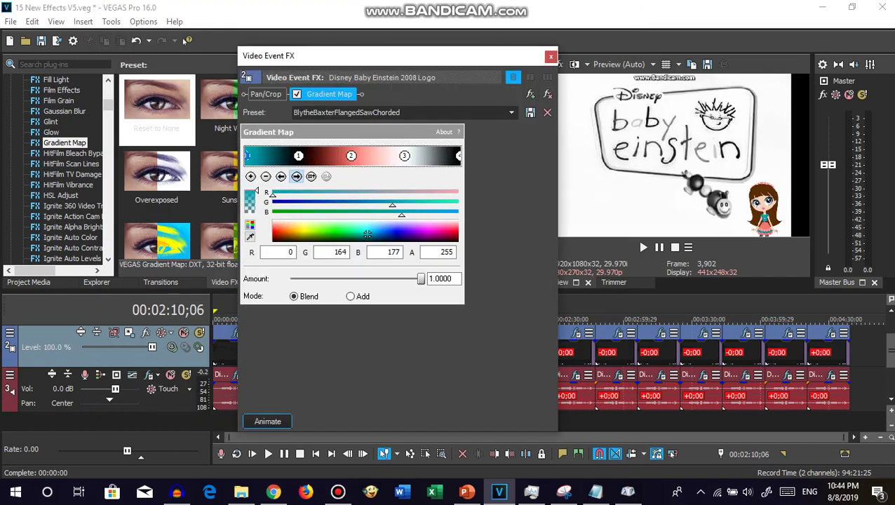
click(295, 176)
click(295, 176)
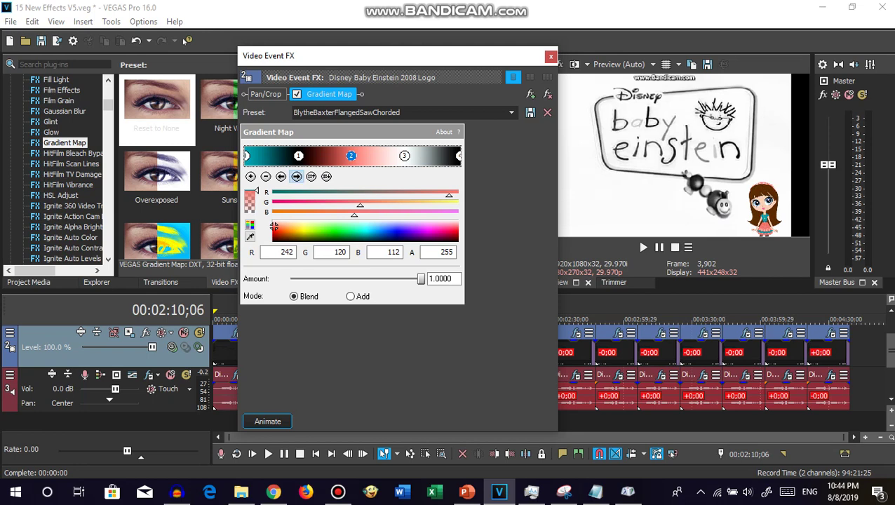
click(296, 176)
click(296, 176)
click(551, 56)
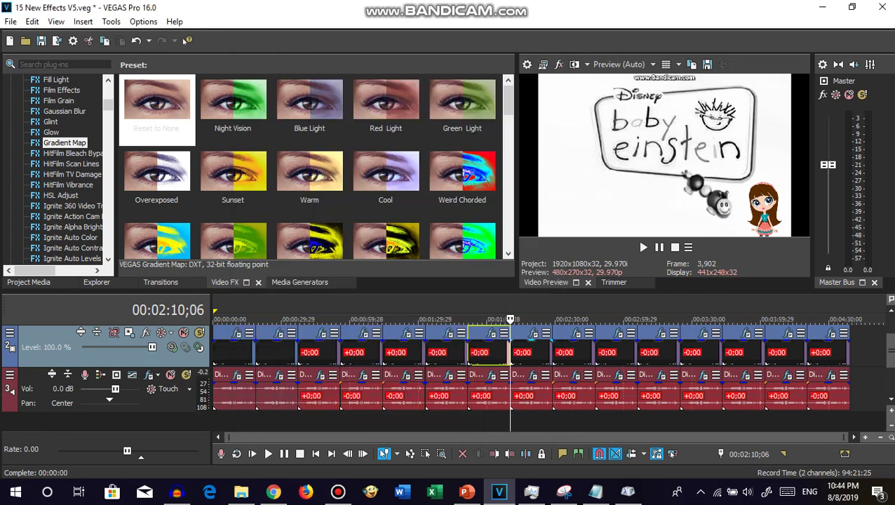
Inspect the carrier sound and keyboard in the eighth audio event's Vocodex effect.
click(536, 382)
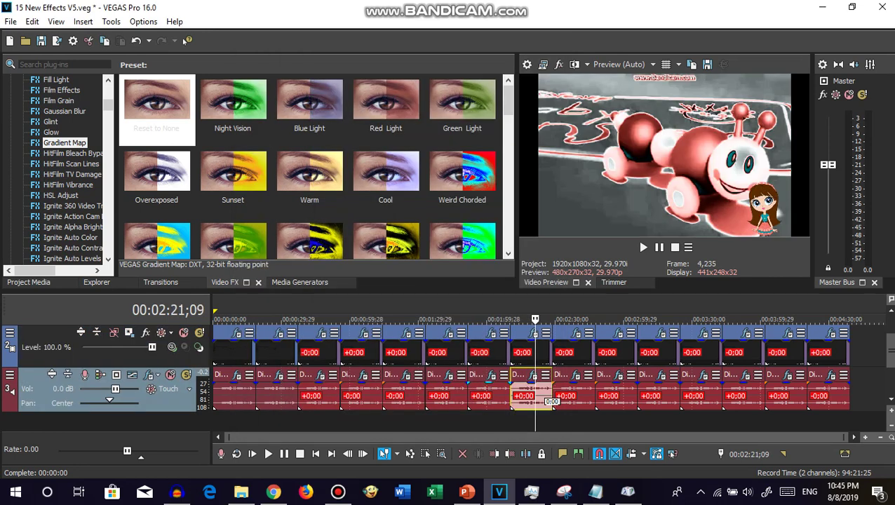
click(532, 374)
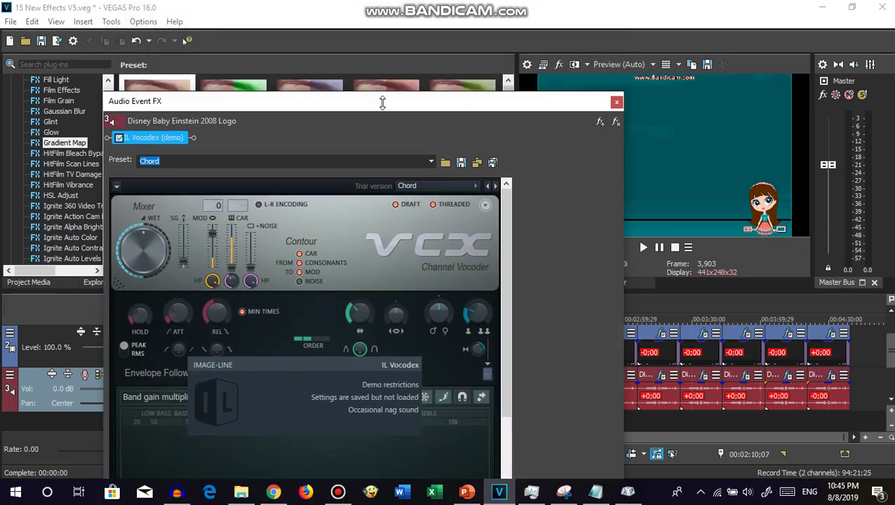
drag(382, 20, 398, 33)
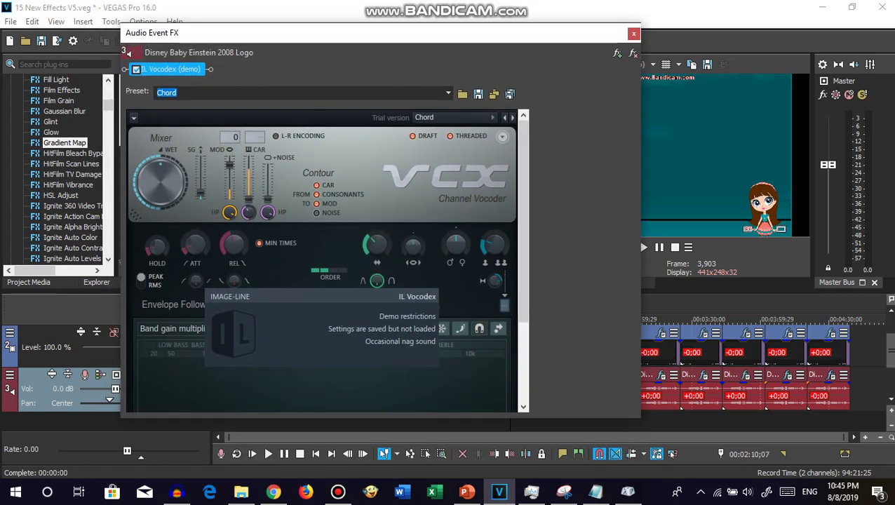
scroll(322, 259, down, 4)
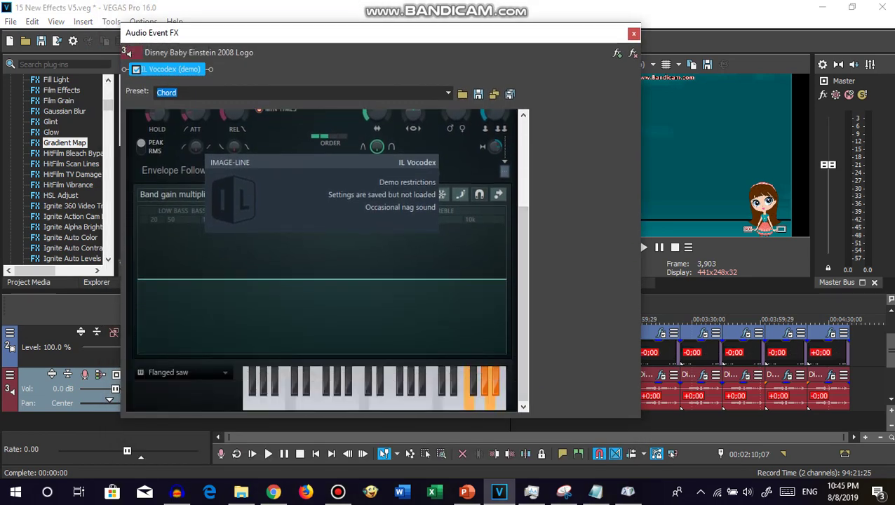
key(Escape)
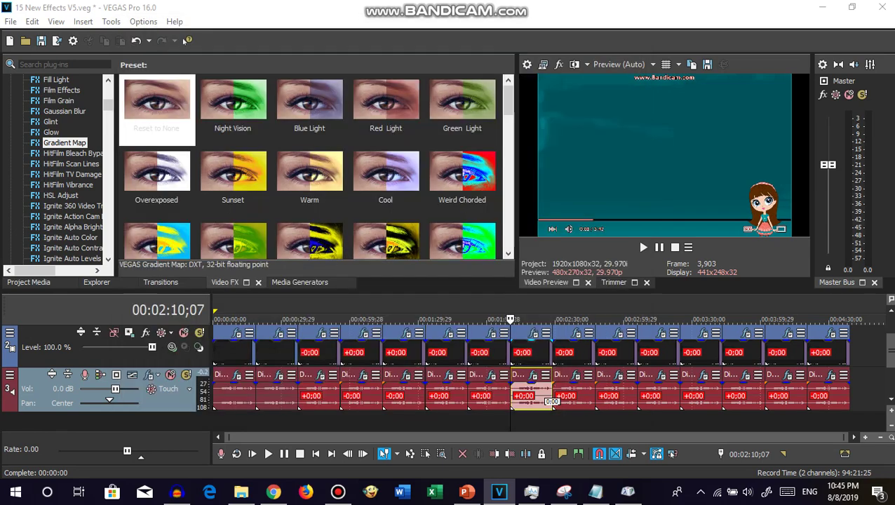
Examine the RGB values of each Gradient Map colour point on the ninth video event.
click(552, 347)
click(574, 333)
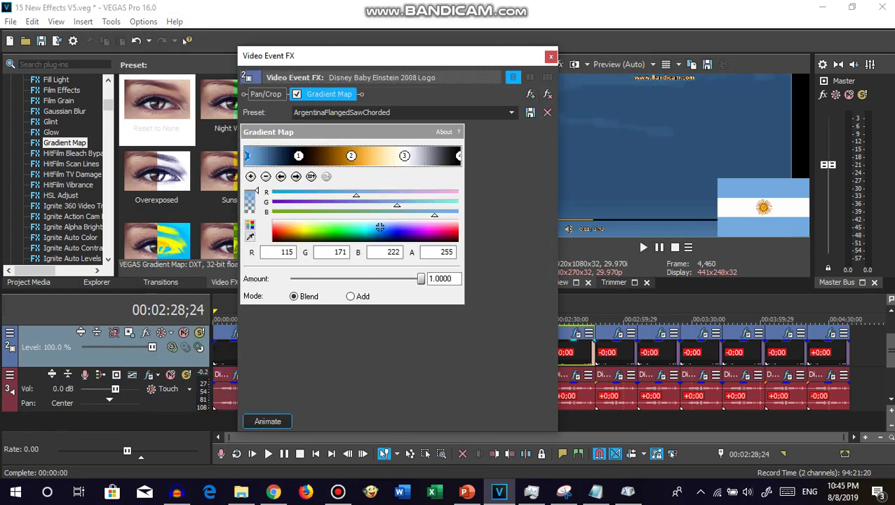
click(296, 176)
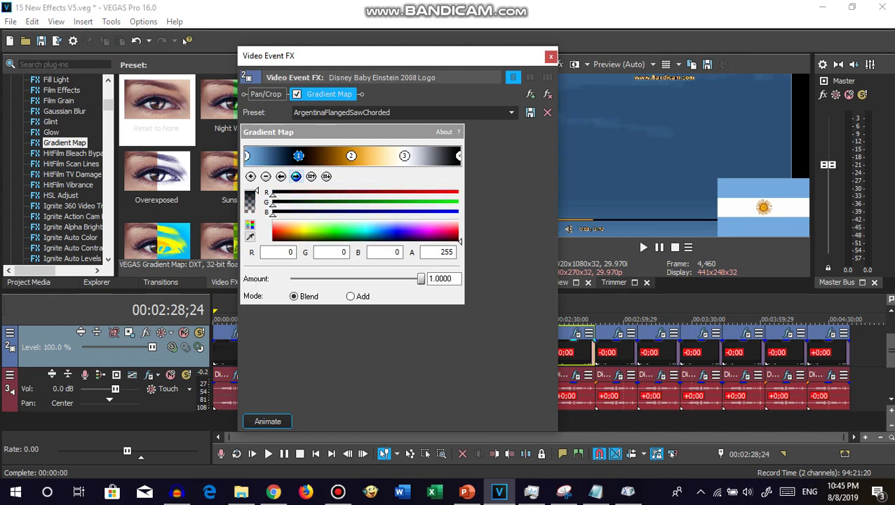
click(296, 176)
click(296, 176)
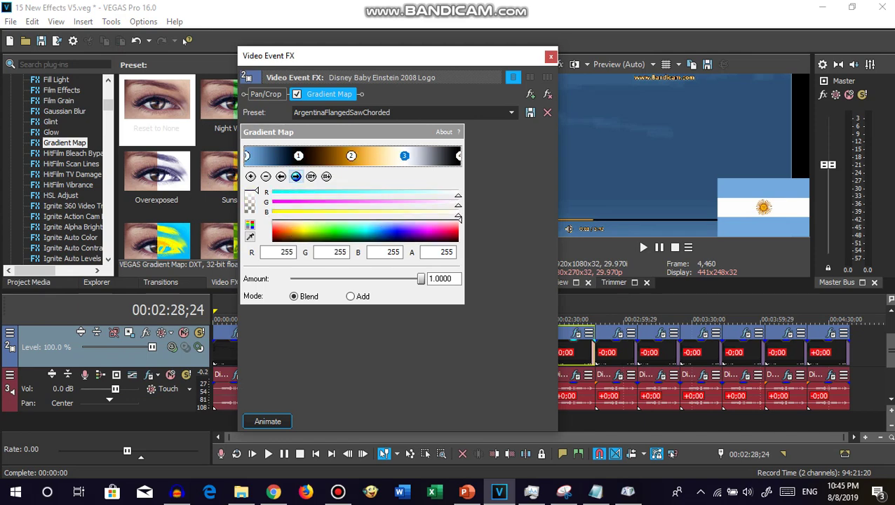
click(296, 176)
click(551, 56)
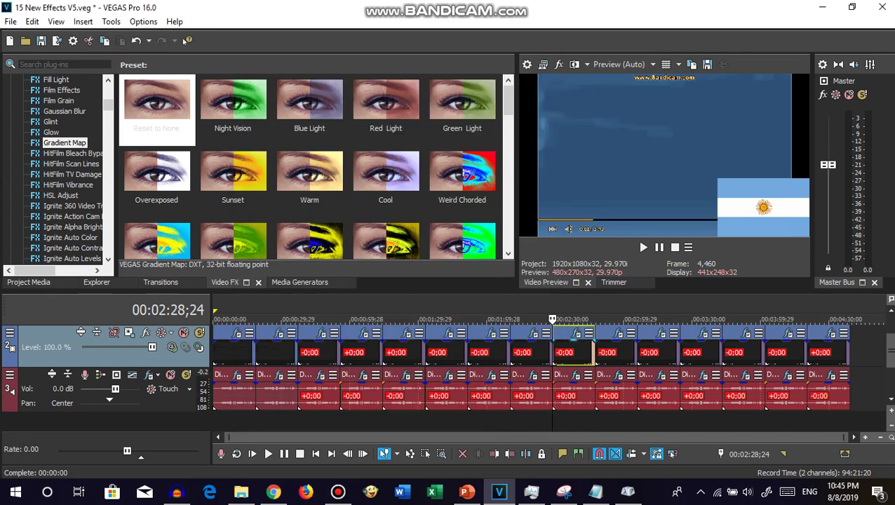
Inspect the carrier sound and keyboard in the ninth audio event's Vocodex effect.
click(575, 375)
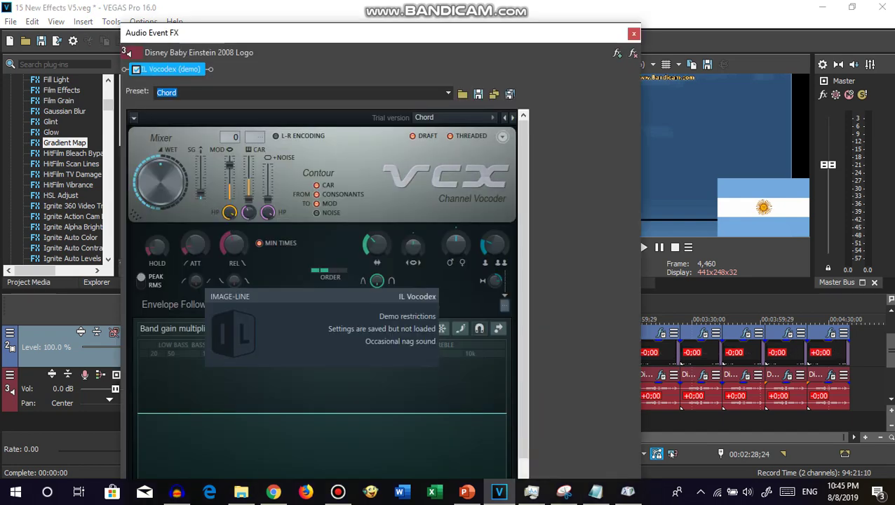
drag(448, 37, 429, 30)
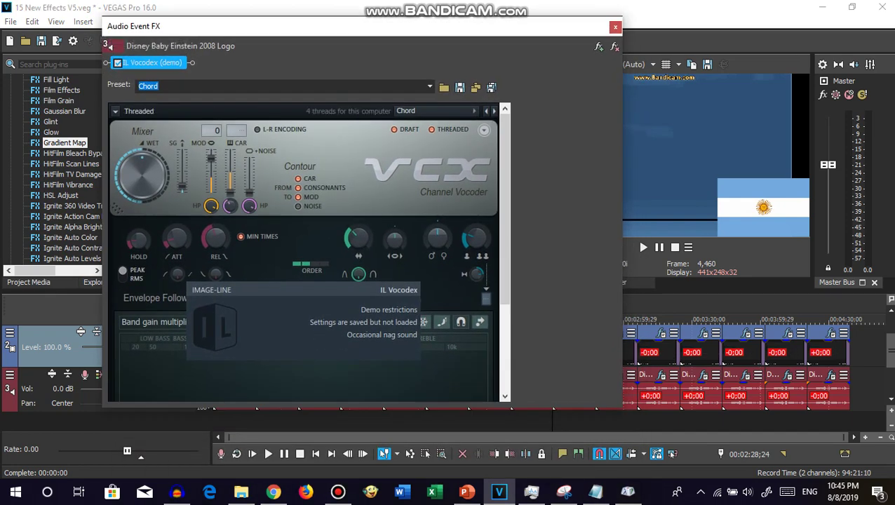
scroll(308, 252, down, 5)
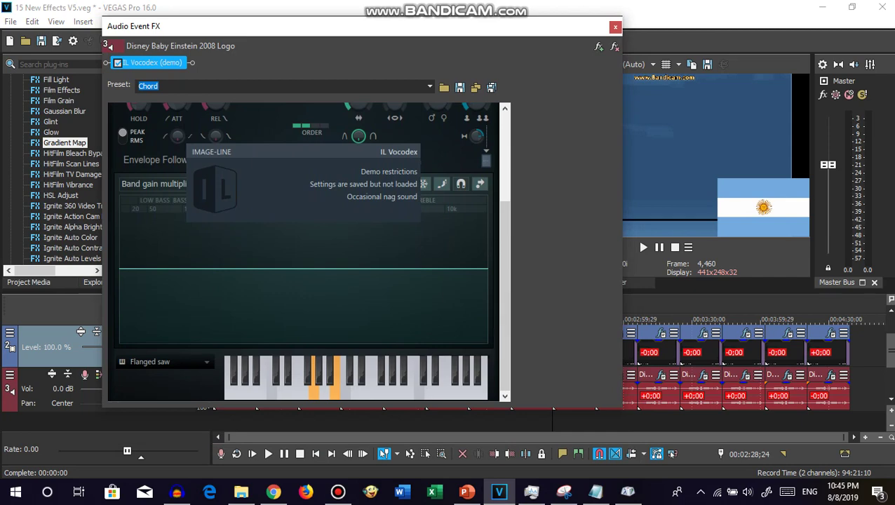
click(615, 27)
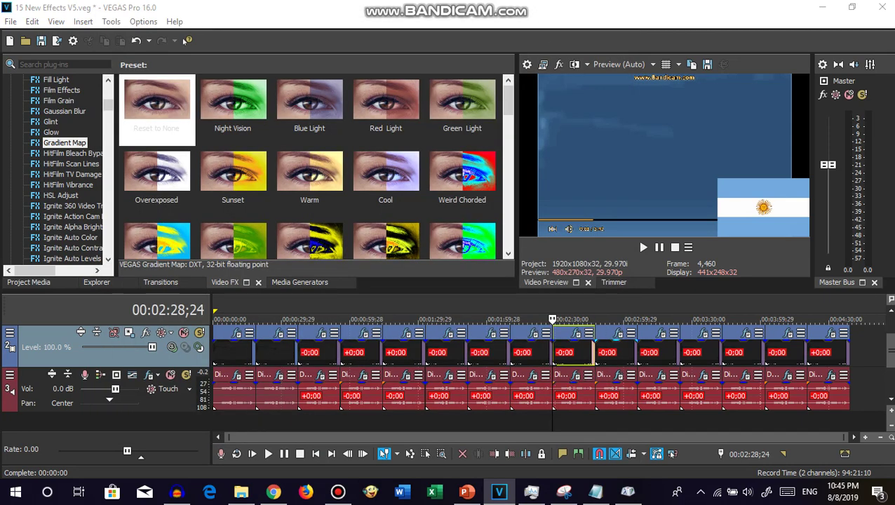
Examine the RGB values of the Gradient Map colour points on the tenth video event.
key(Right)
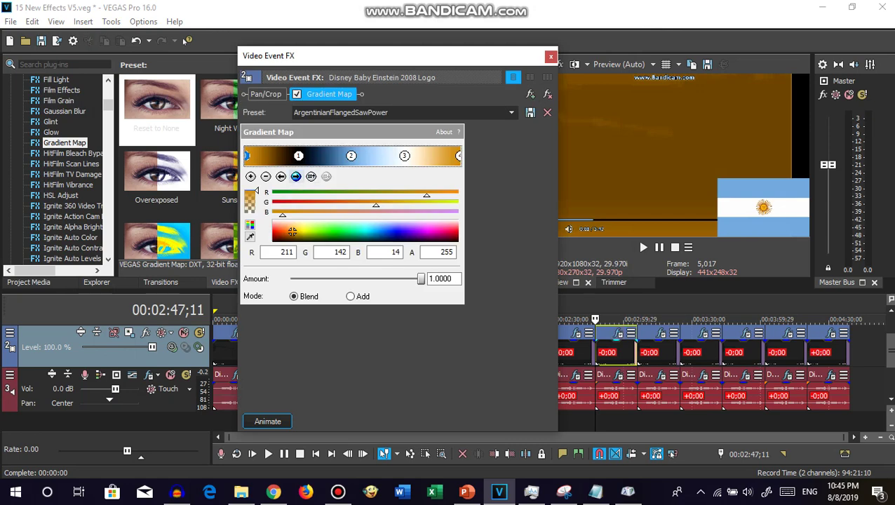
click(351, 155)
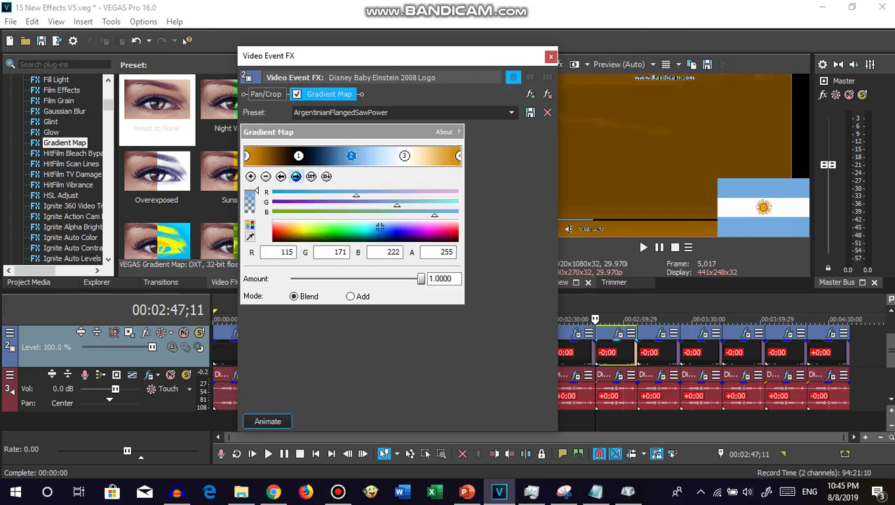
click(295, 176)
click(296, 176)
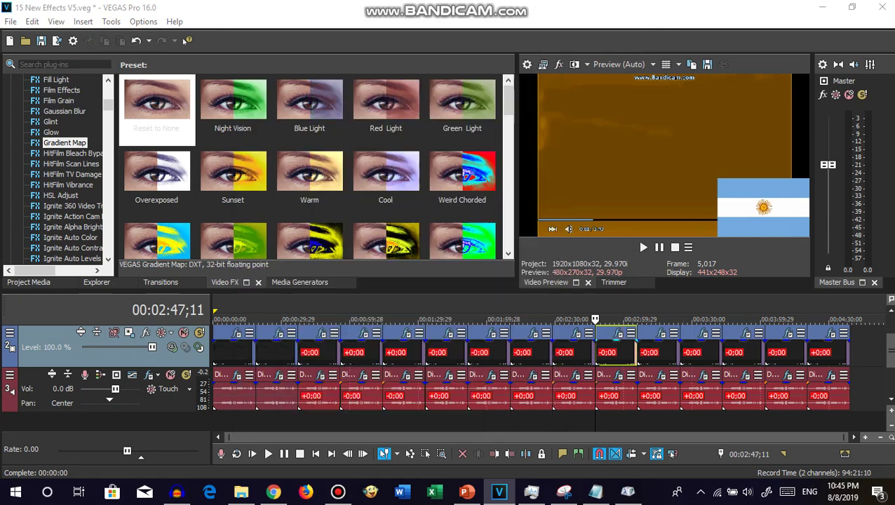
click(550, 56)
Inspect the preset, carrier sound and keyboard in the tenth audio event's Vocodex effect.
click(618, 376)
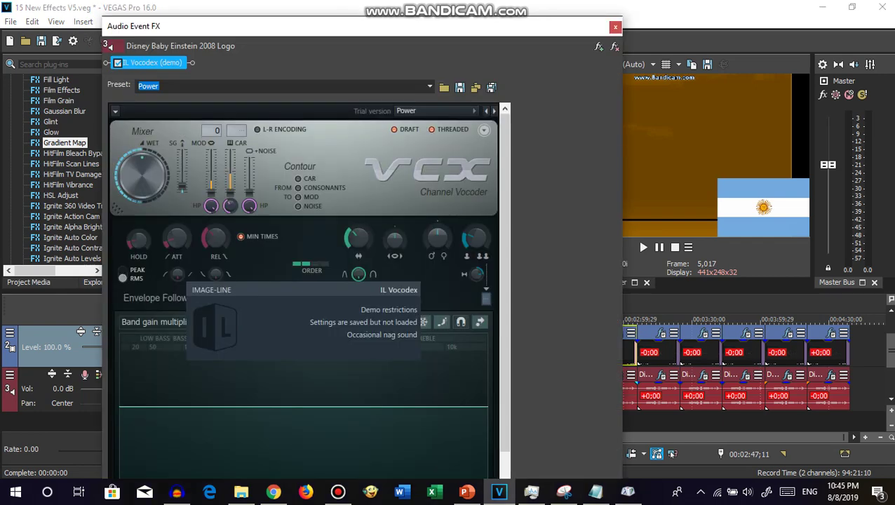
mouse_move(458, 16)
mouse_down()
mouse_move(451, 96)
mouse_move(447, 17)
mouse_up()
scroll(301, 281, down, 3)
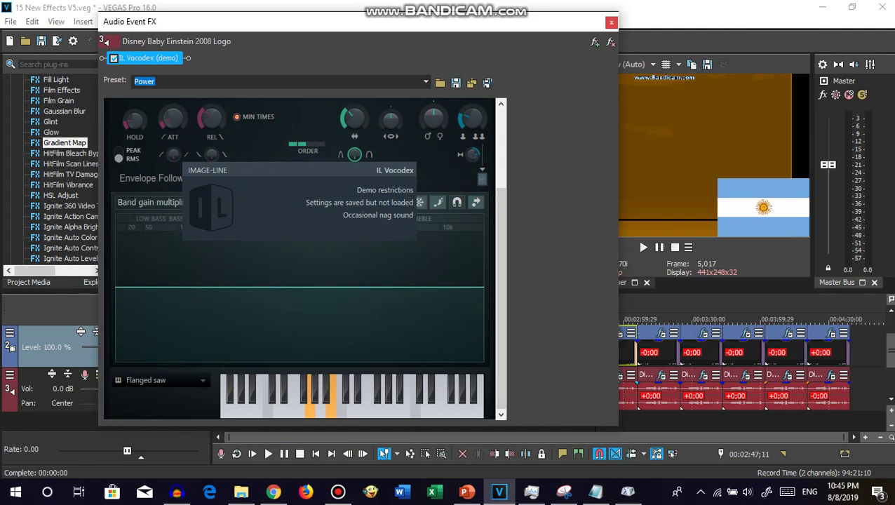
key(alt+F4)
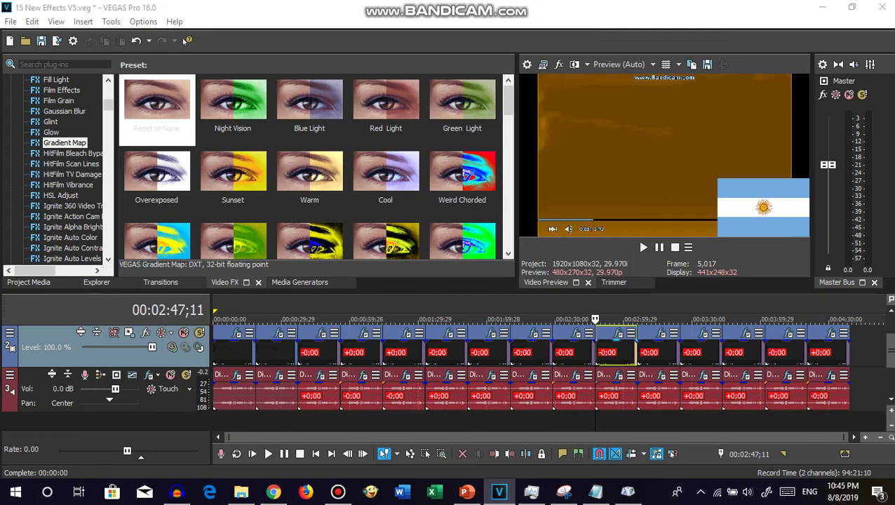
Examine the Gradient Map colour points on the eleventh video event and the Vocodex preset, carrier and keyboard on its audio event.
key(ctrl+Right)
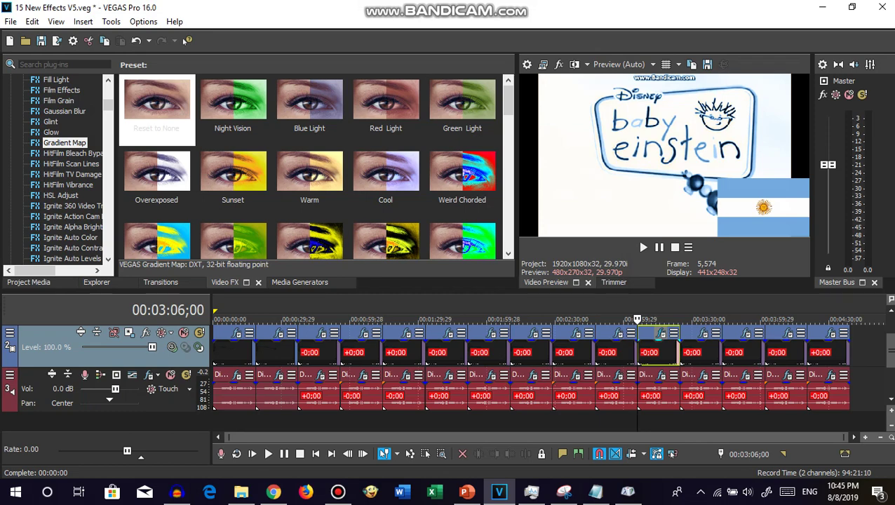
click(660, 332)
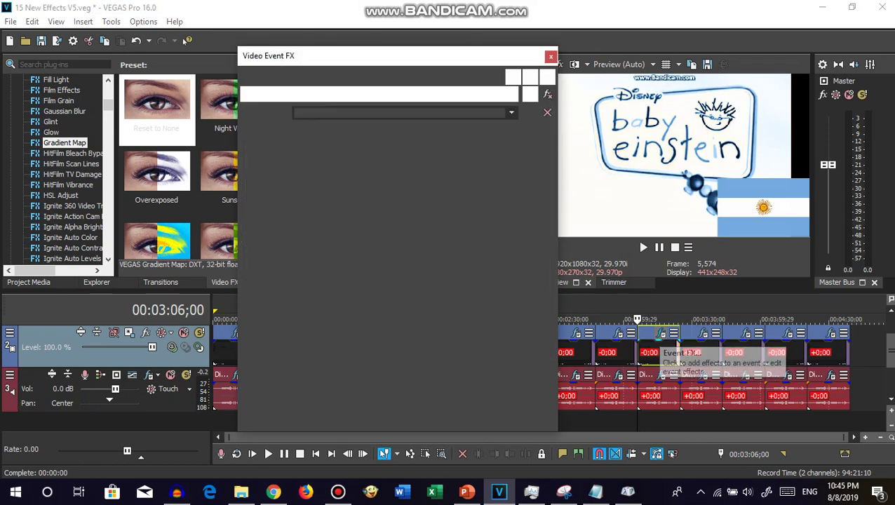
click(296, 176)
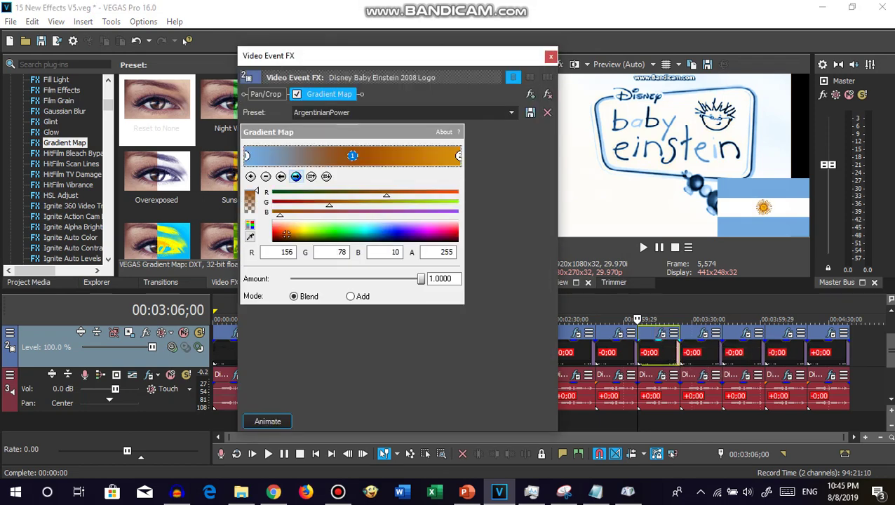
click(286, 233)
click(550, 56)
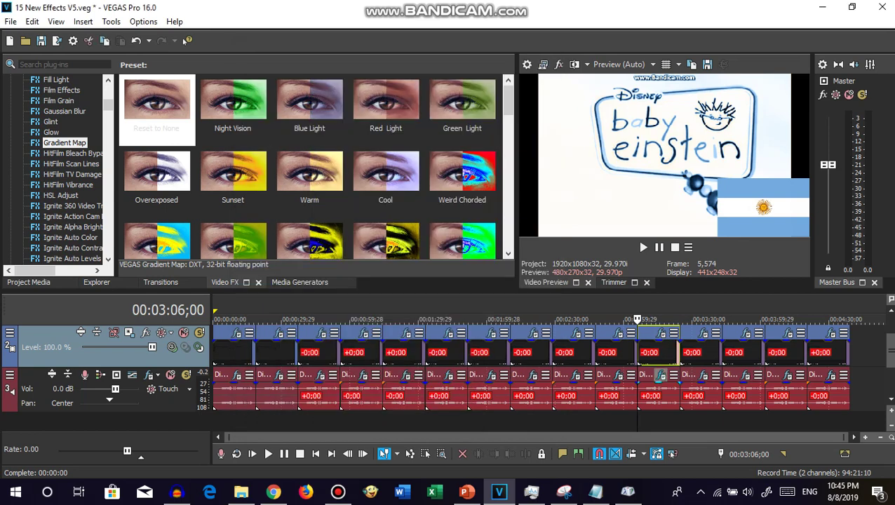
click(661, 374)
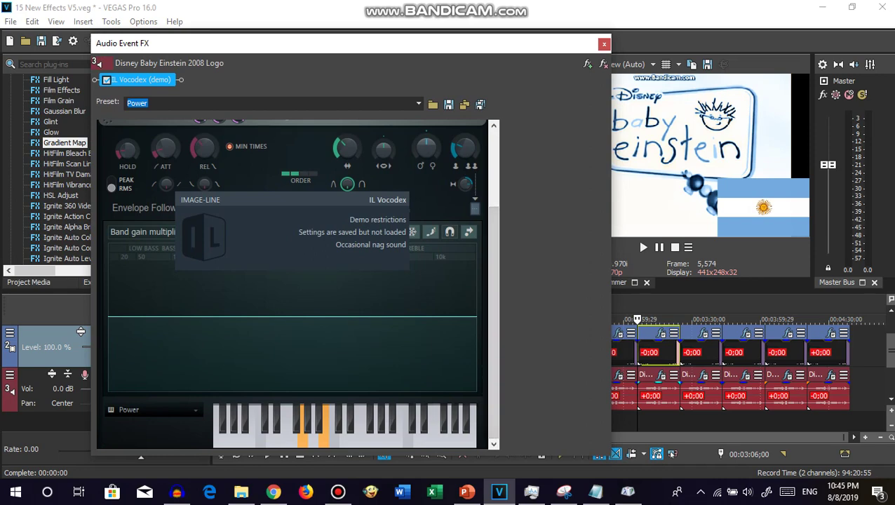
key(Escape)
Examine the Gradient Map RGB values on the twelfth video event and the Vocodex carrier and keyboard on its audio event.
key(ctrl+Right)
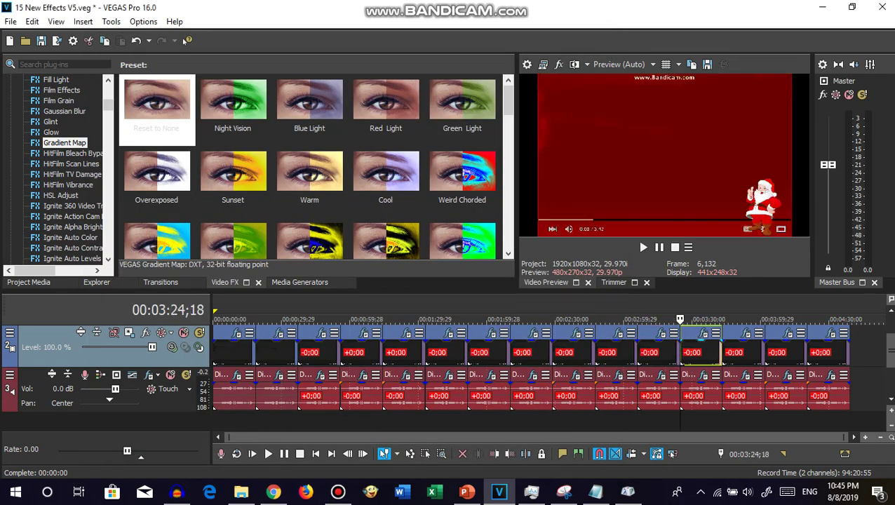
key(ctrl+shift+e)
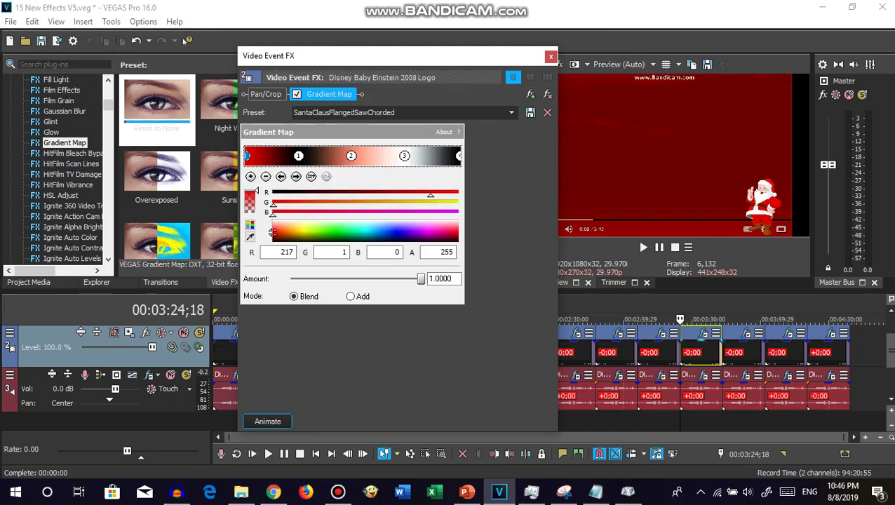
click(351, 155)
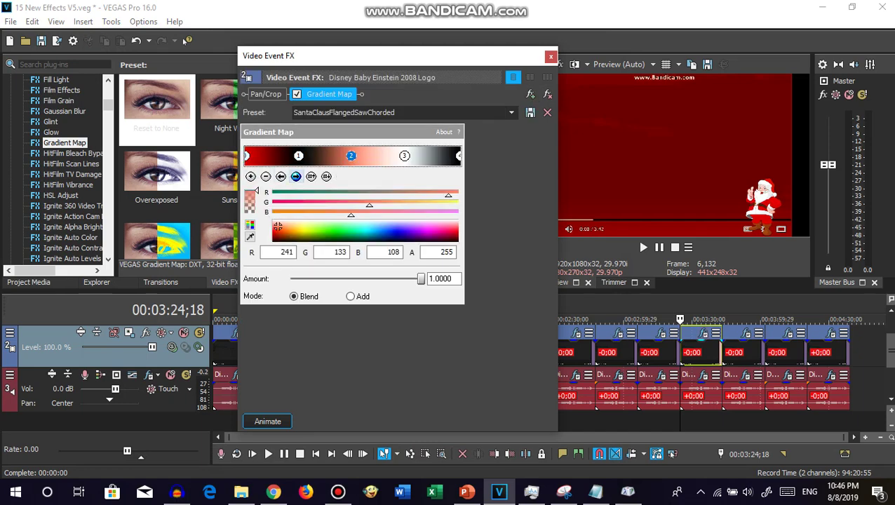
click(296, 176)
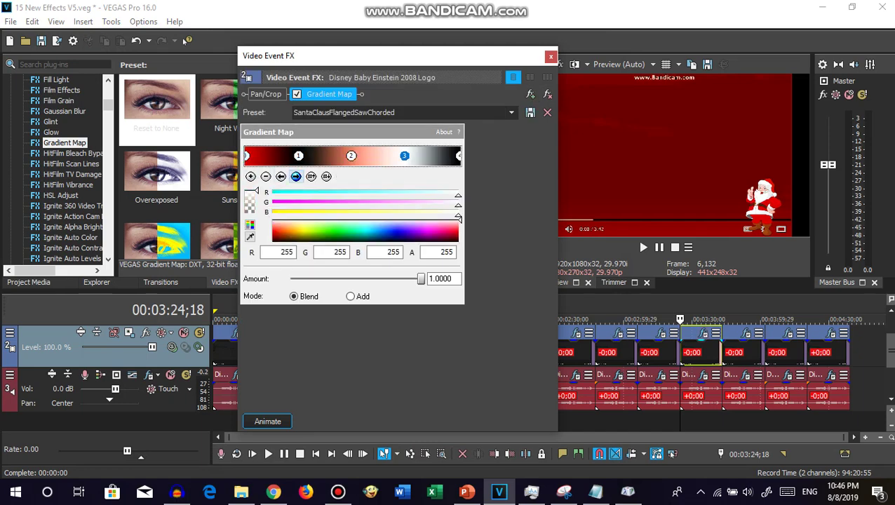
click(296, 176)
key(Escape)
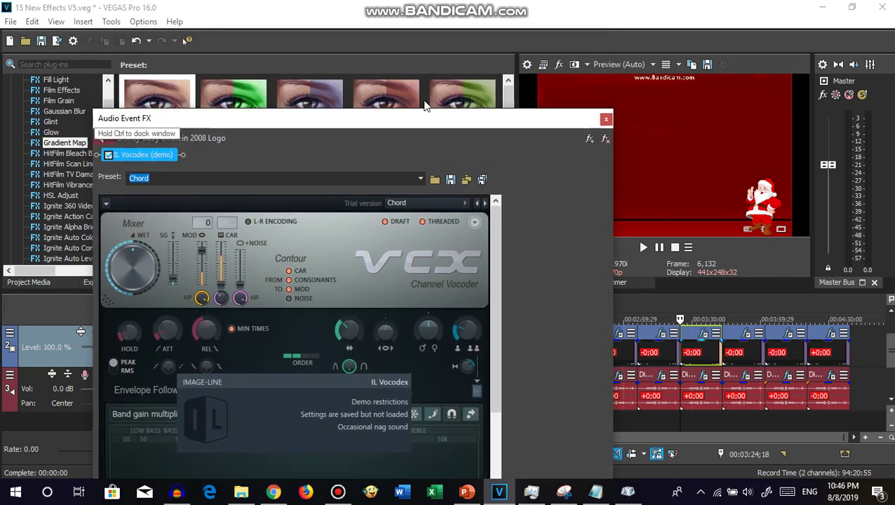
scroll(286, 242, down, 2)
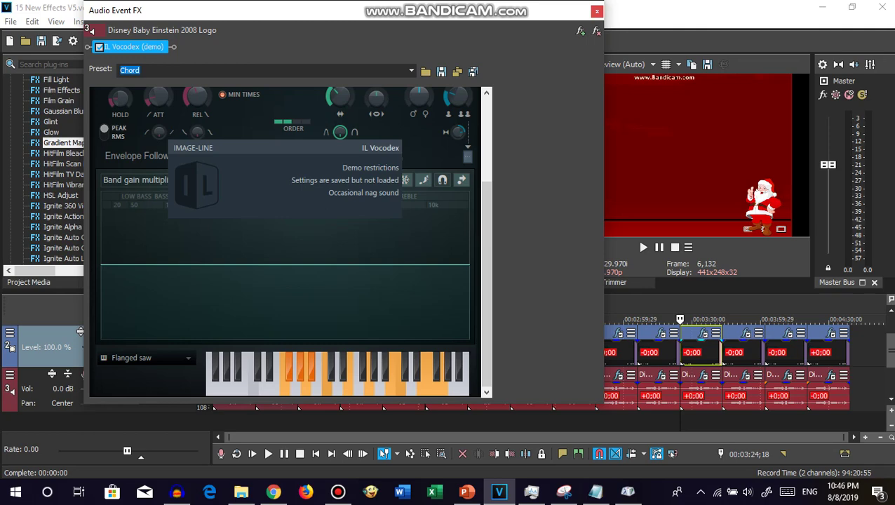
click(596, 11)
Examine each Gradient Map colour point on the thirteenth video event and the Vocodex carrier and keyboard on its audio event.
key(Right)
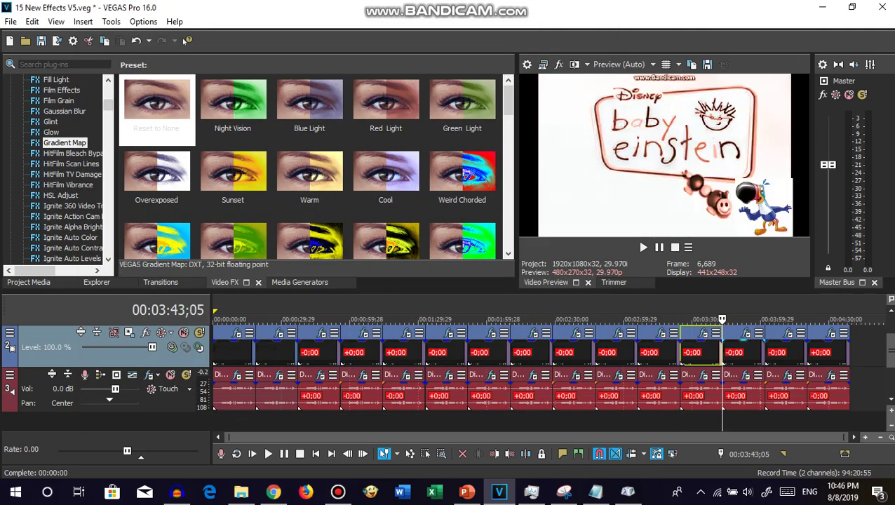
click(703, 332)
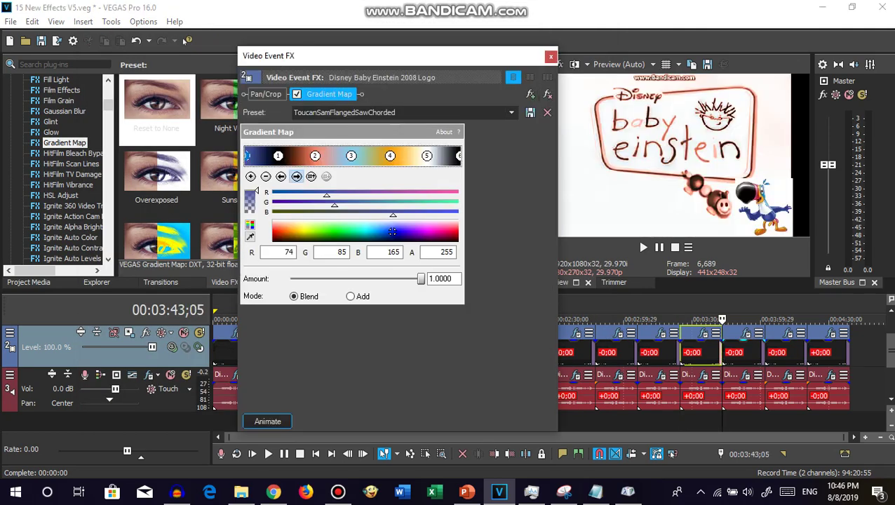
click(278, 155)
click(315, 155)
click(351, 155)
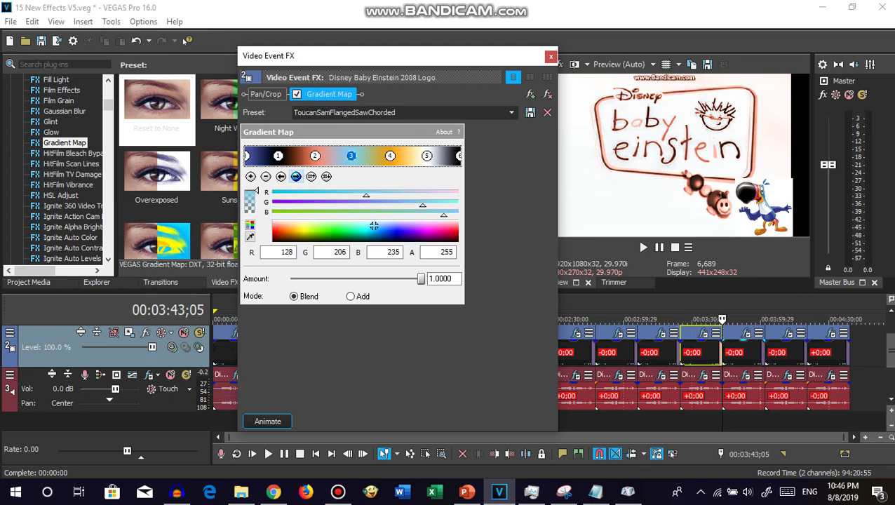
click(390, 155)
click(427, 155)
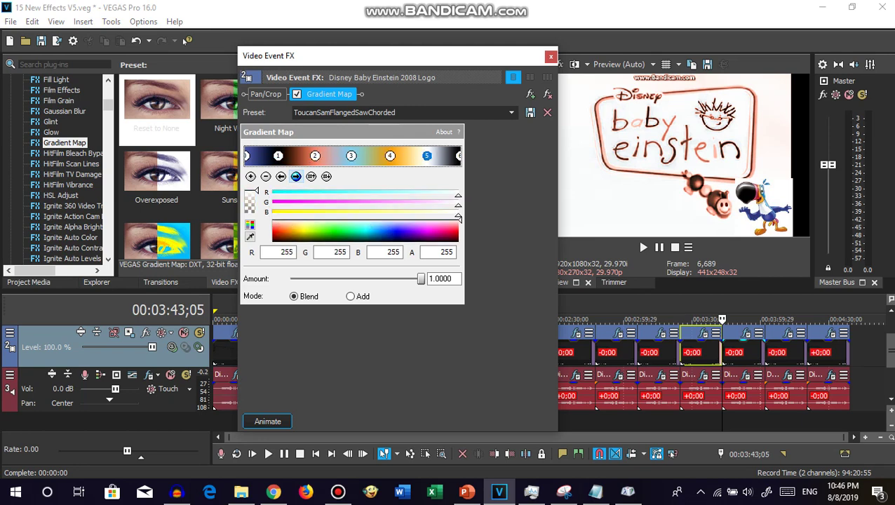
click(459, 155)
click(550, 56)
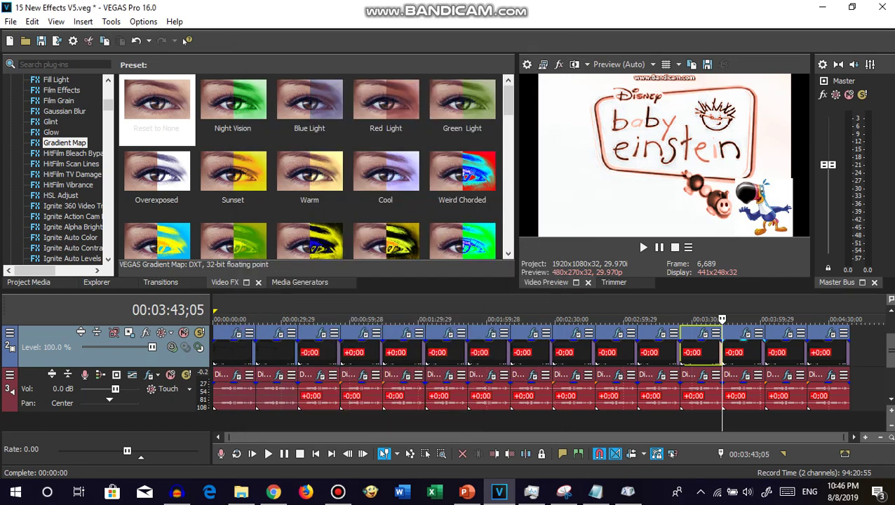
click(703, 374)
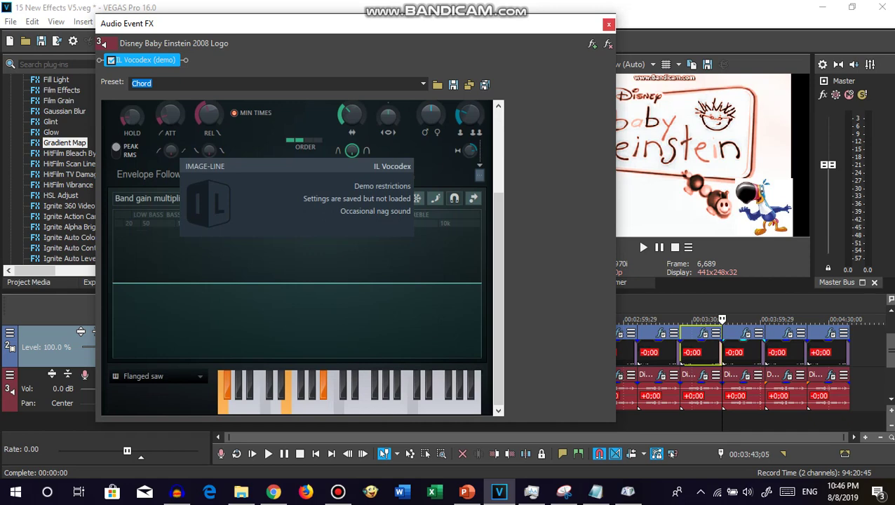
key(Escape)
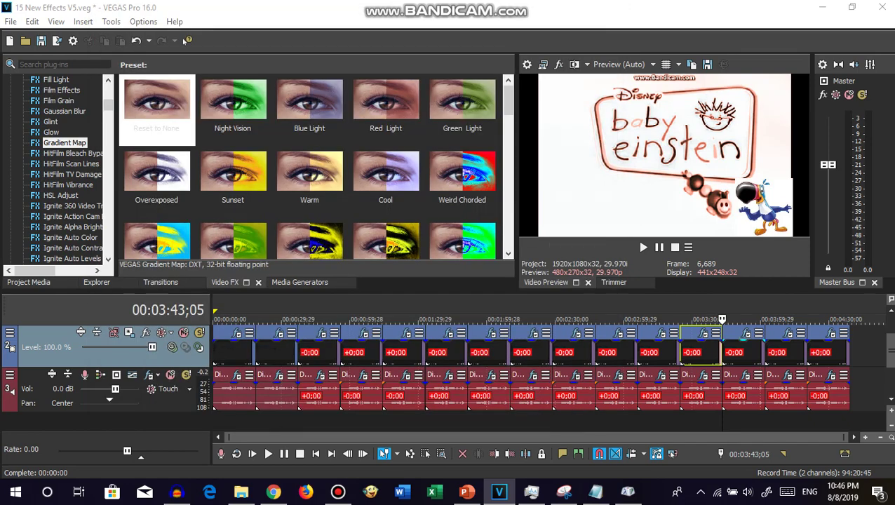
Examine the RGB values of each Gradient Map colour point on the fourteenth video event.
click(763, 351)
click(746, 333)
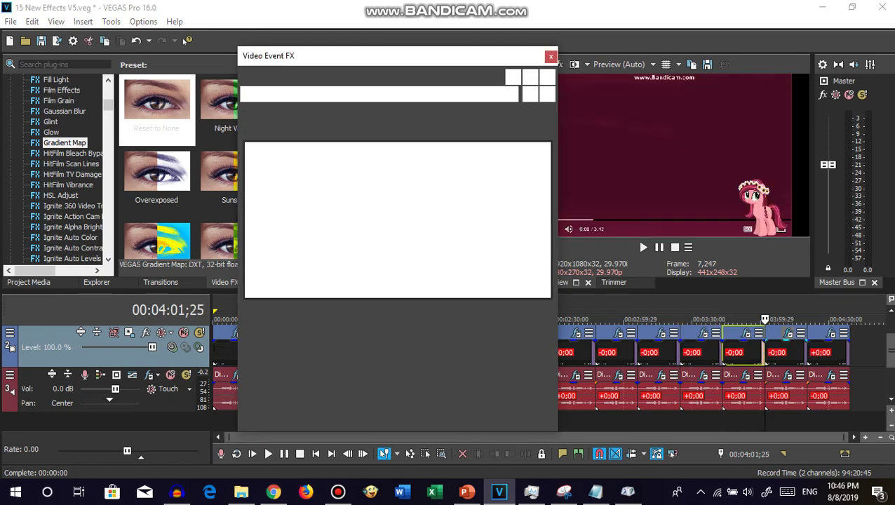
click(295, 176)
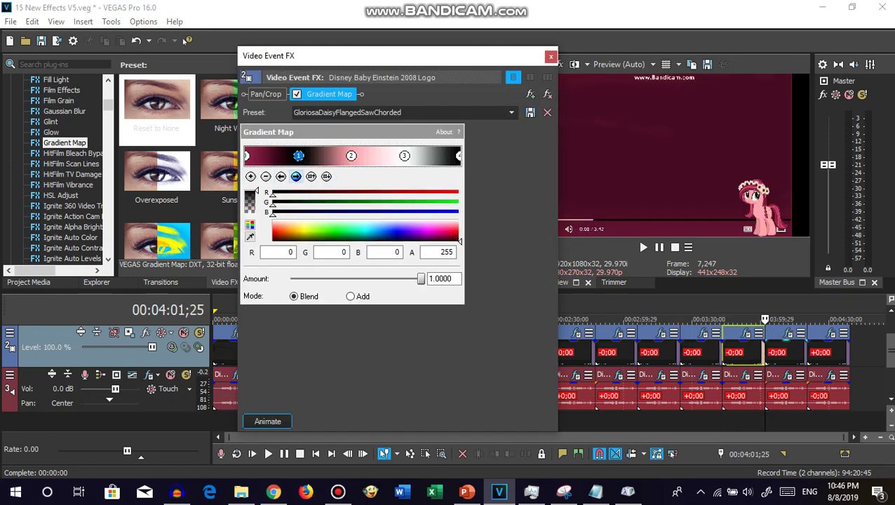
click(295, 177)
click(295, 176)
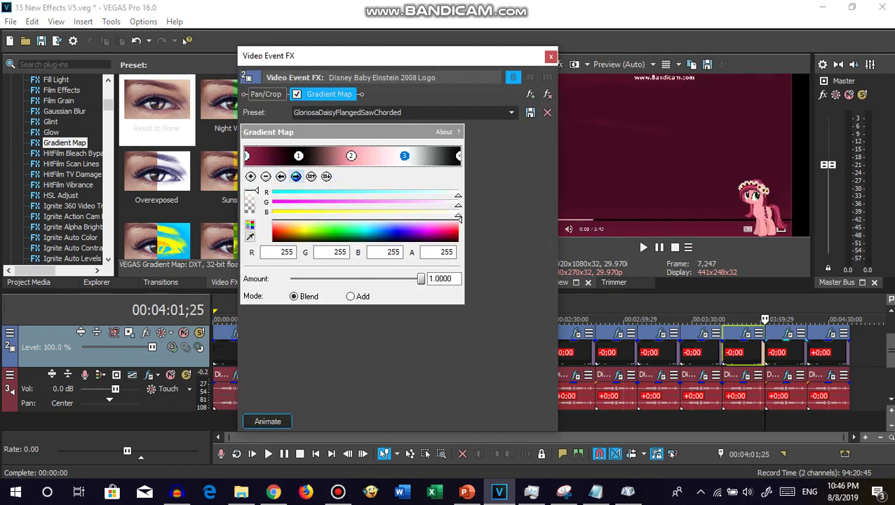
click(296, 176)
key(Escape)
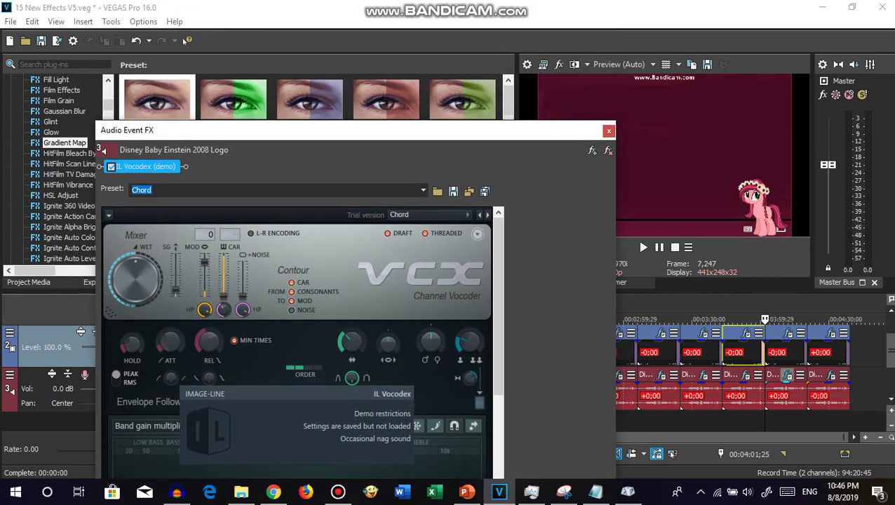
Inspect the preset, carrier sound and keyboard in the fourteenth audio event's Vocodex effect.
scroll(302, 252, down, 5)
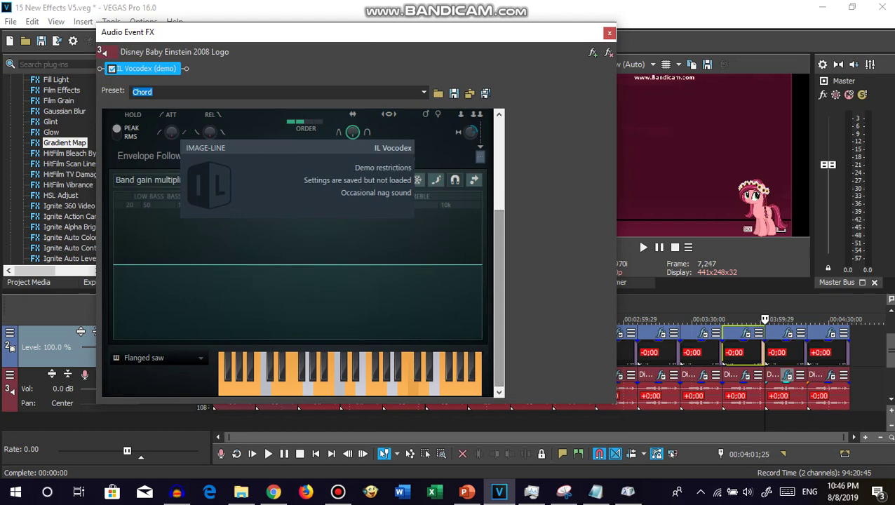
drag(491, 32, 504, 30)
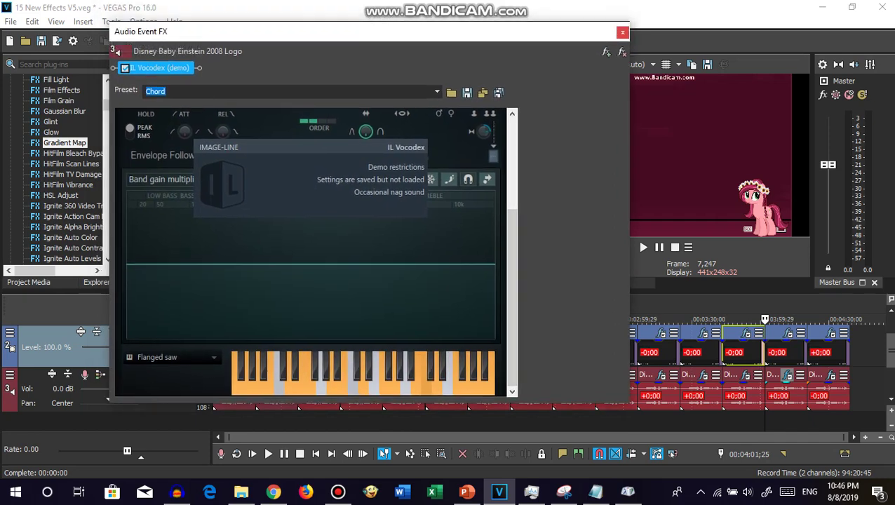
key(Escape)
Examine the RGB values of the Gradient Map colour points on the fifteenth video event.
key(Right)
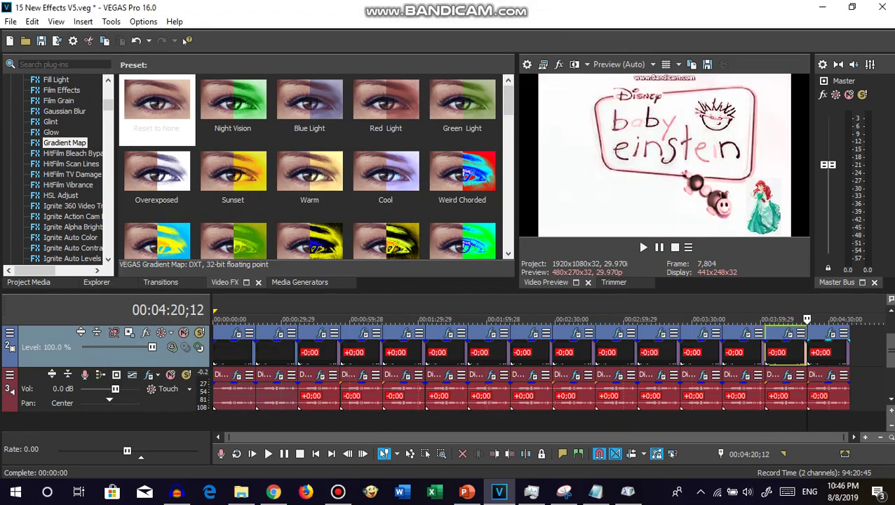
click(827, 332)
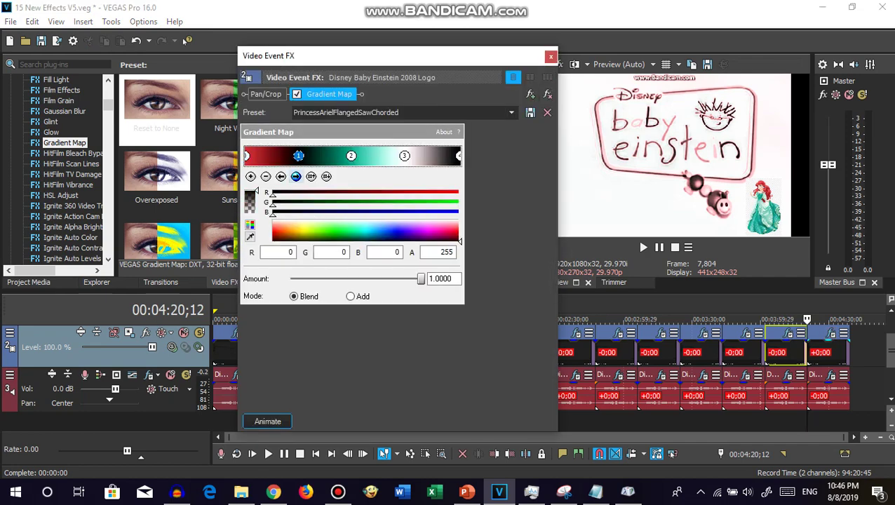
click(350, 155)
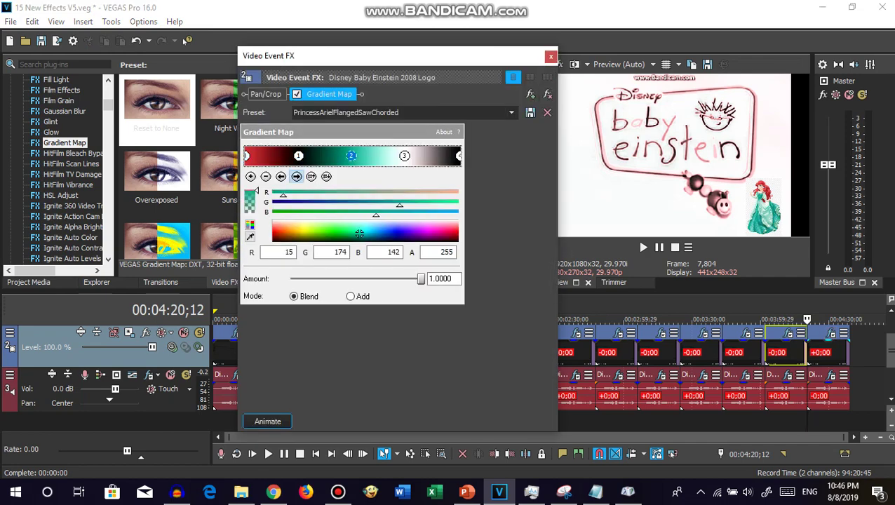
click(404, 155)
click(458, 155)
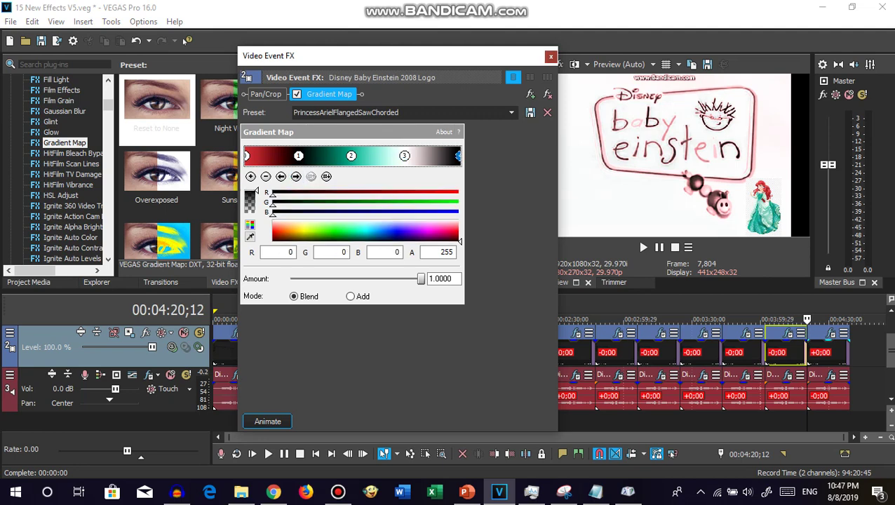
click(551, 55)
Inspect the preset, carrier sound and keyboard in the last audio event's Vocodex effect.
click(830, 374)
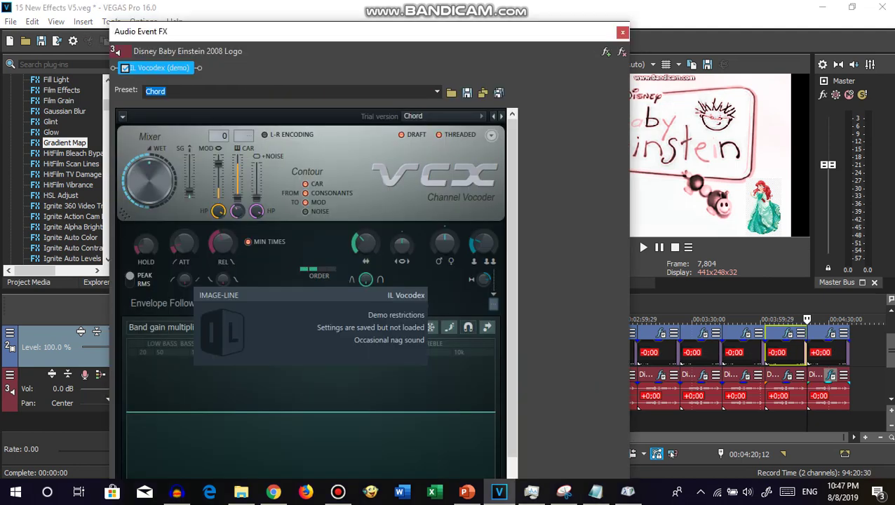
mouse_move(456, 31)
mouse_down()
mouse_move(465, 54)
mouse_move(456, 130)
mouse_move(444, 20)
mouse_up()
scroll(301, 245, down, 5)
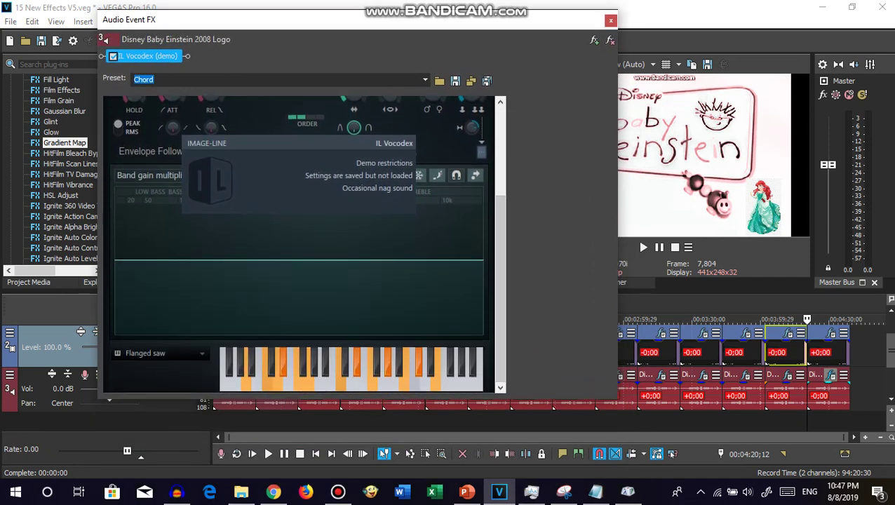
key(Escape)
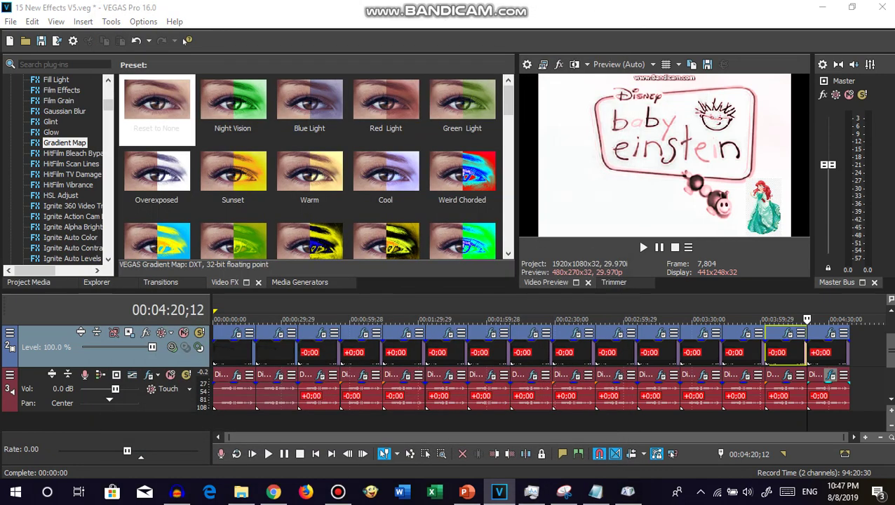